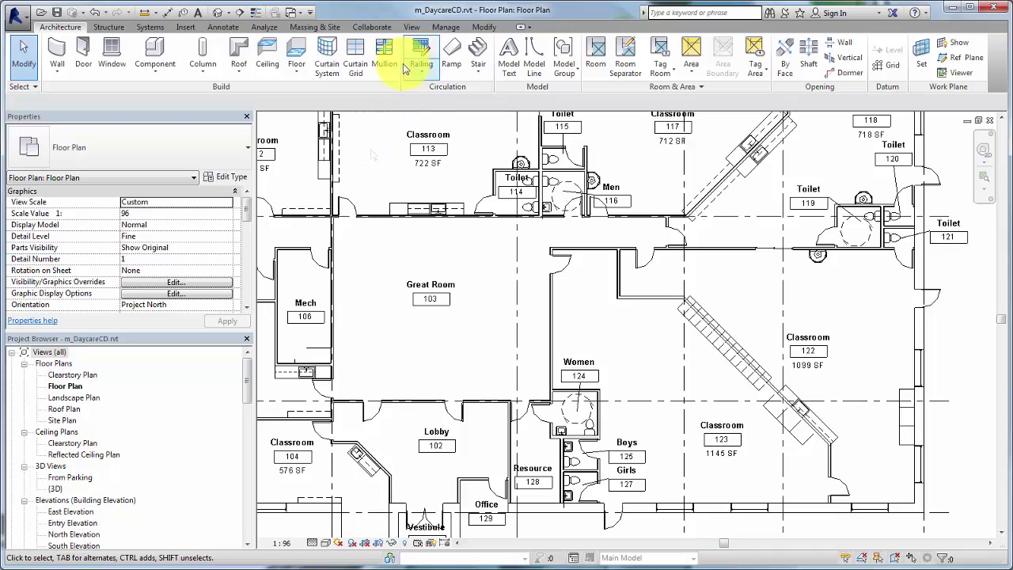
# - Create a new schedule for the Rooms category named Room Capacity Schedule
pyautogui.click(411, 27)
pyautogui.click(609, 45)
pyautogui.click(685, 24)
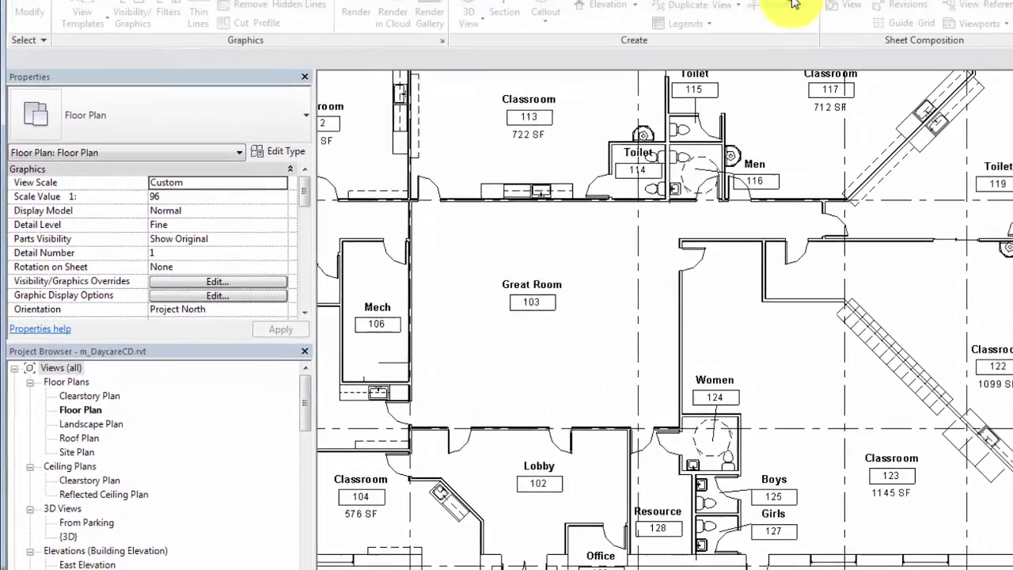
pyautogui.moveTo(490, 169); pyautogui.dragTo(493, 252)
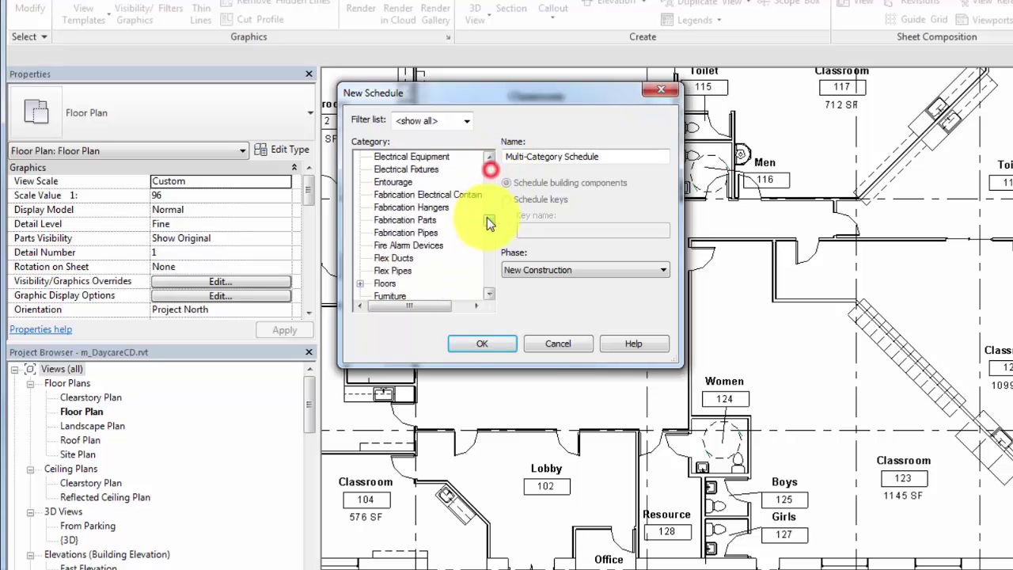
pyautogui.click(387, 245)
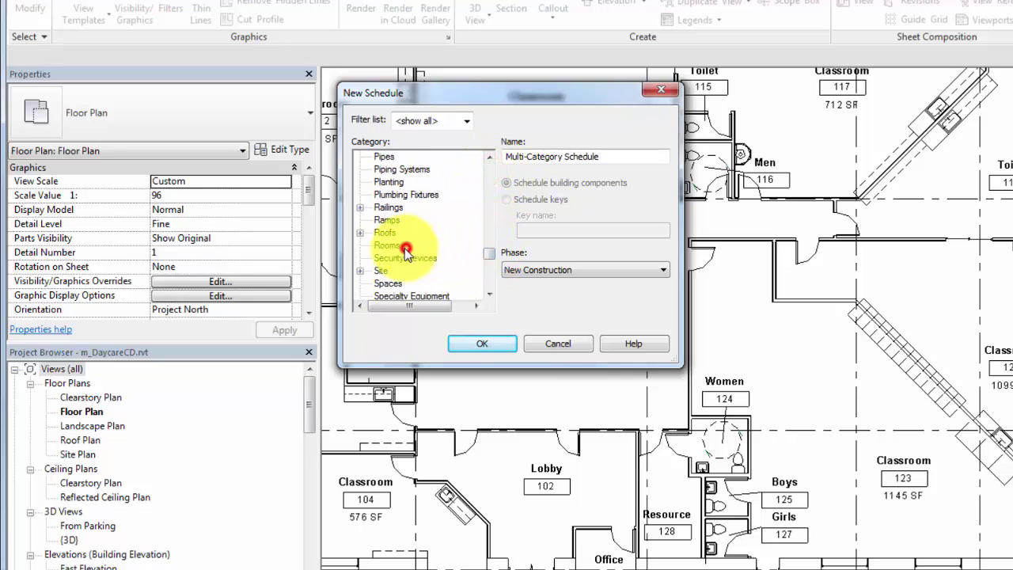
pyautogui.click(530, 157)
pyautogui.write('Capac')
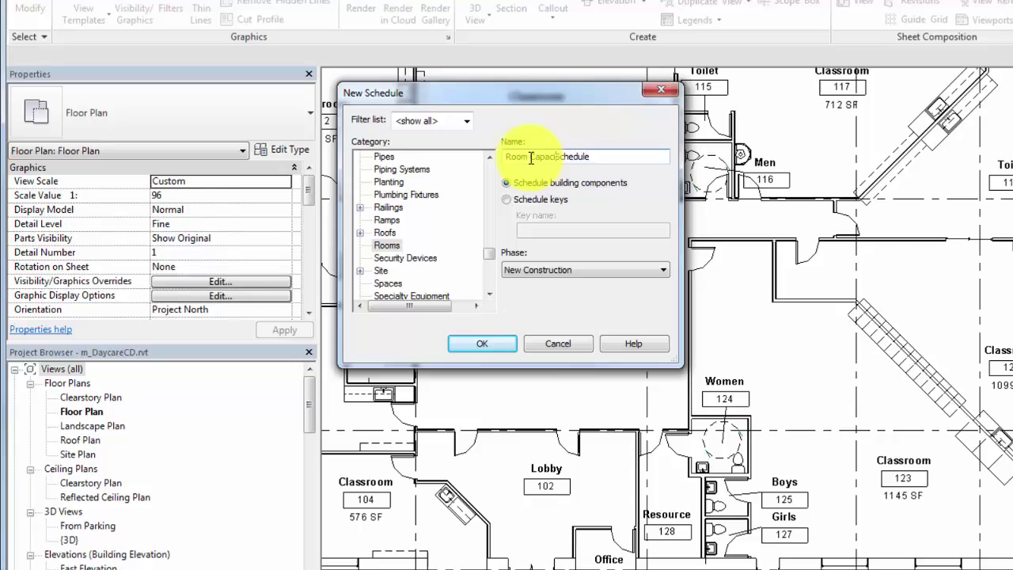
pyautogui.write('ity')
pyautogui.click(482, 344)
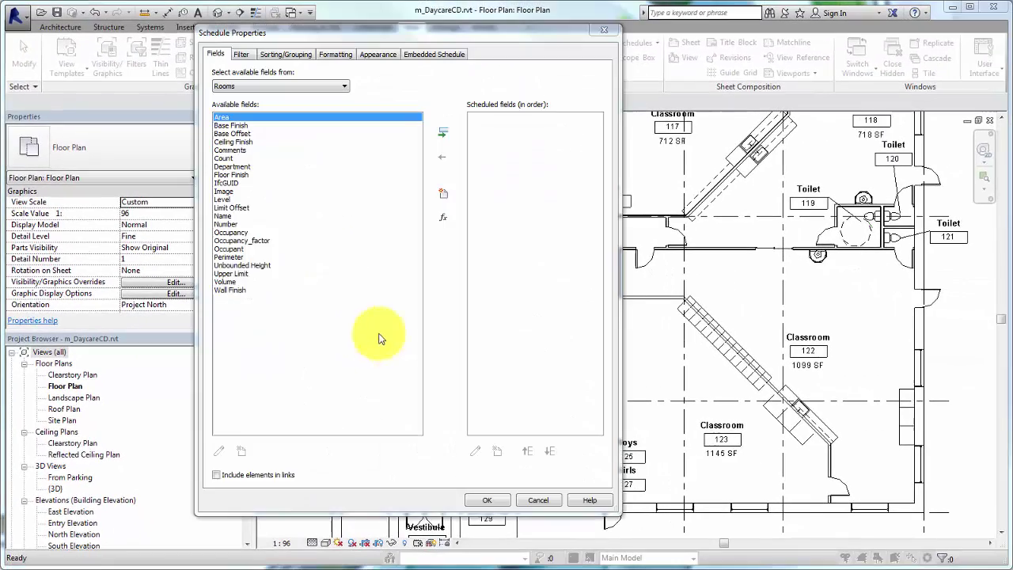
# - Add the Number, Area and Occupancy_factor fields to the schedule, in that order
pyautogui.click(230, 224)
pyautogui.click(443, 133)
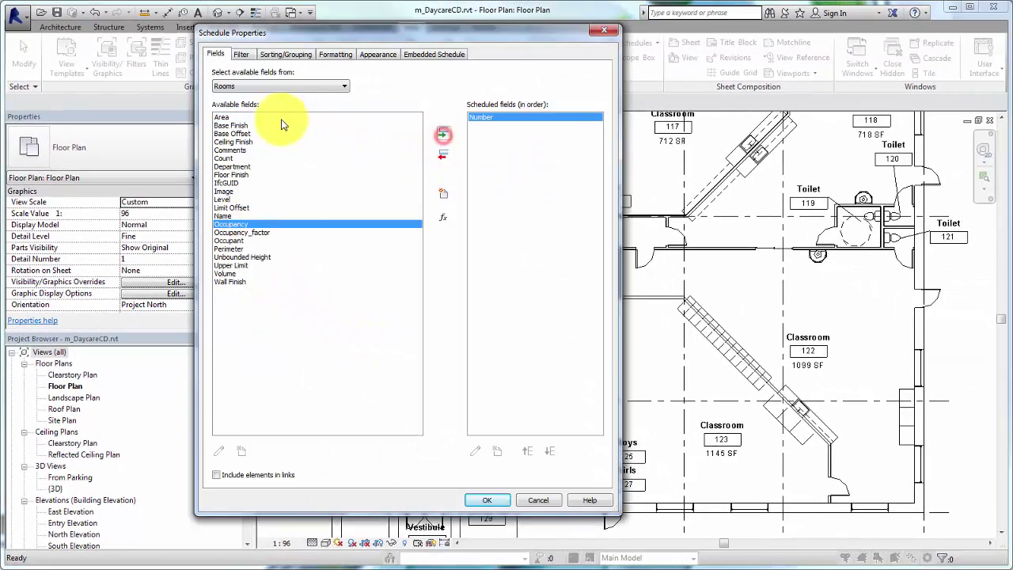
pyautogui.click(237, 118)
pyautogui.click(443, 134)
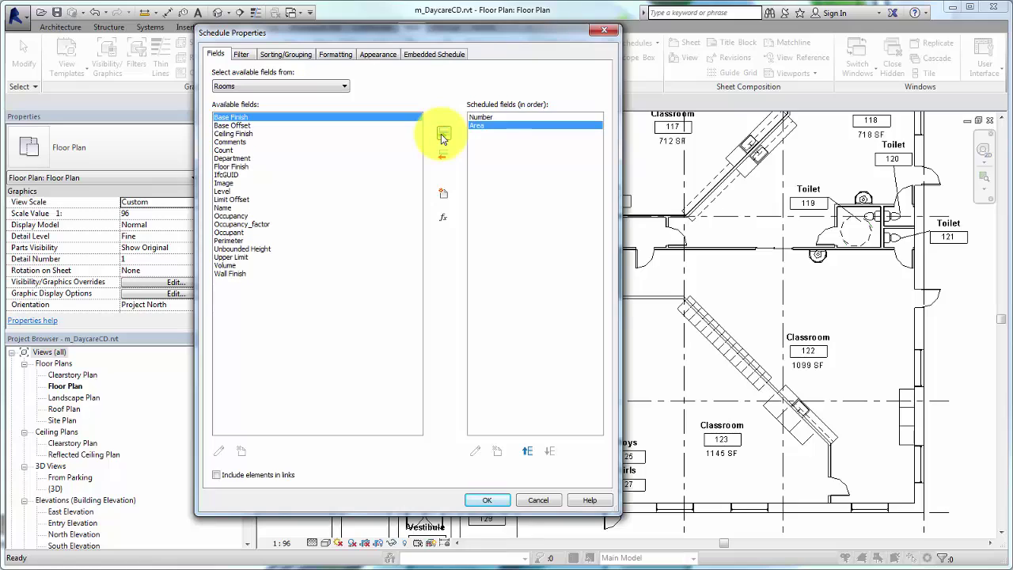
pyautogui.click(256, 226)
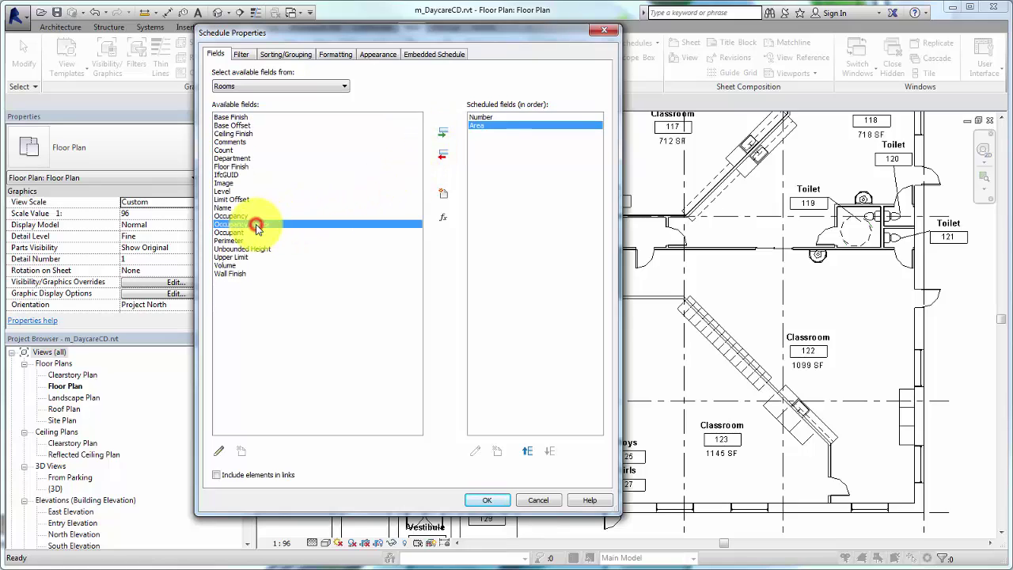
pyautogui.click(443, 136)
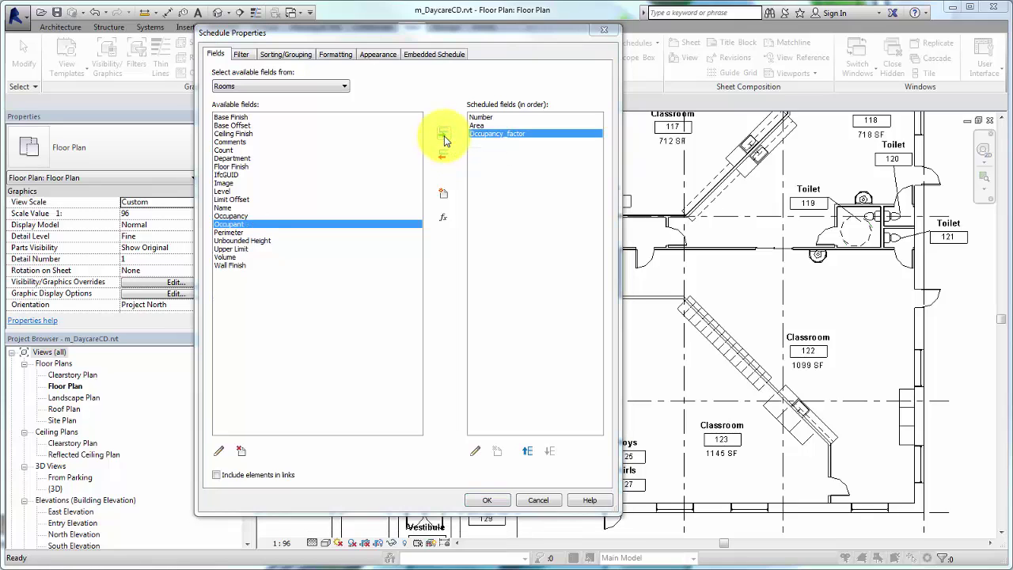
# - Create a calculated value named Max Room Capacity and begin its formula with Area/1 SF
pyautogui.click(444, 223)
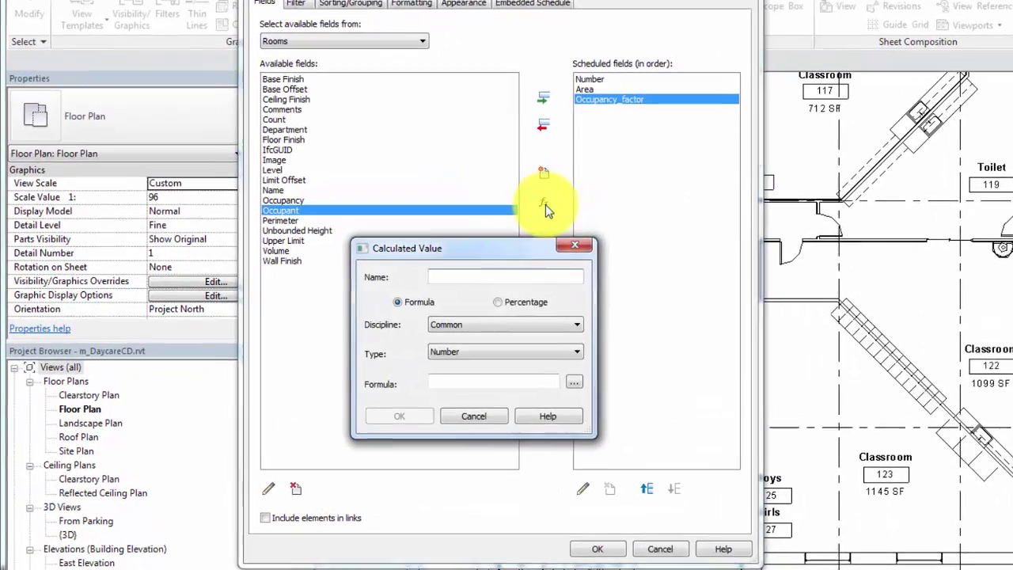
pyautogui.click(458, 276)
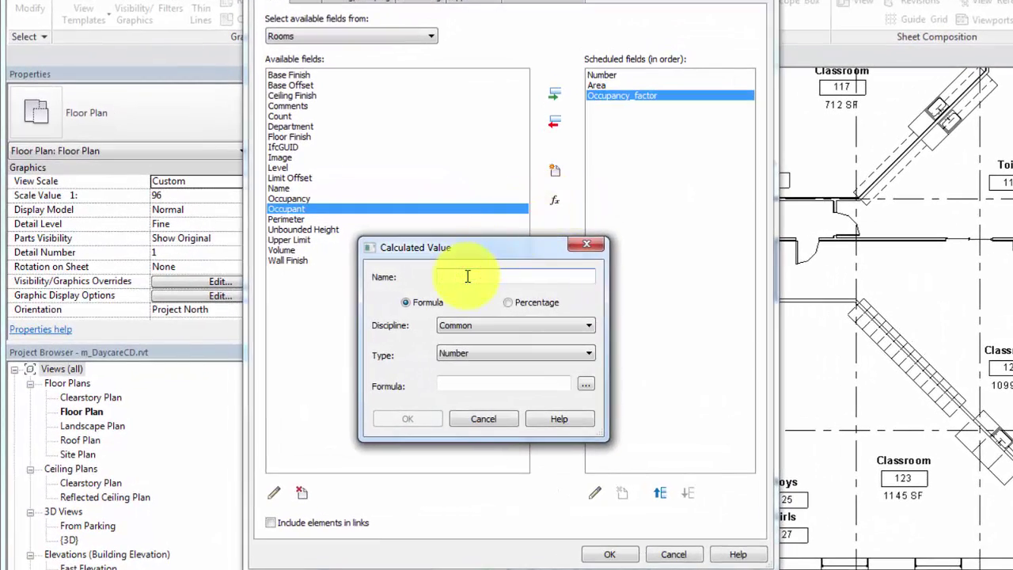
pyautogui.write('Max Room Capacity')
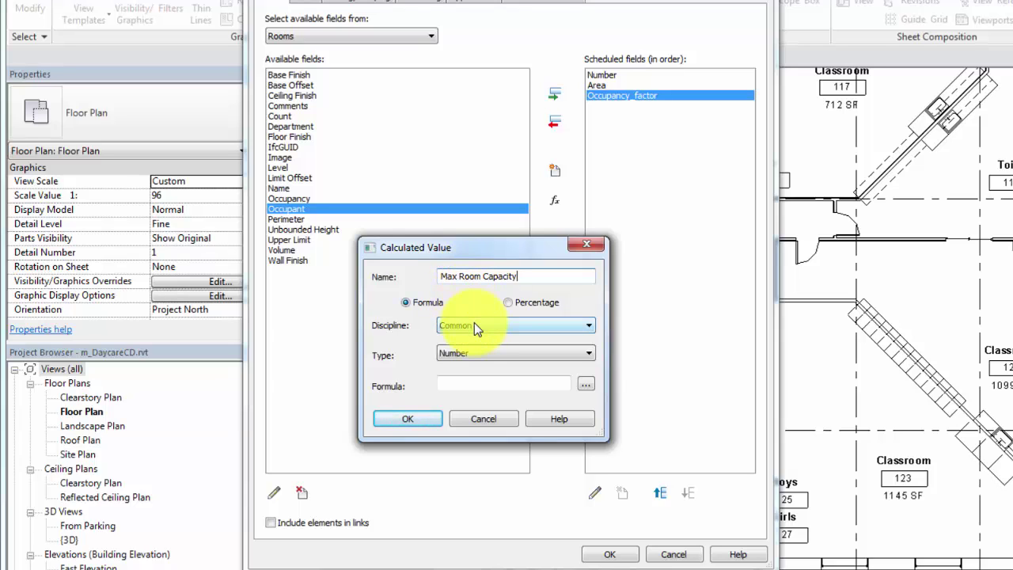
pyautogui.click(463, 381)
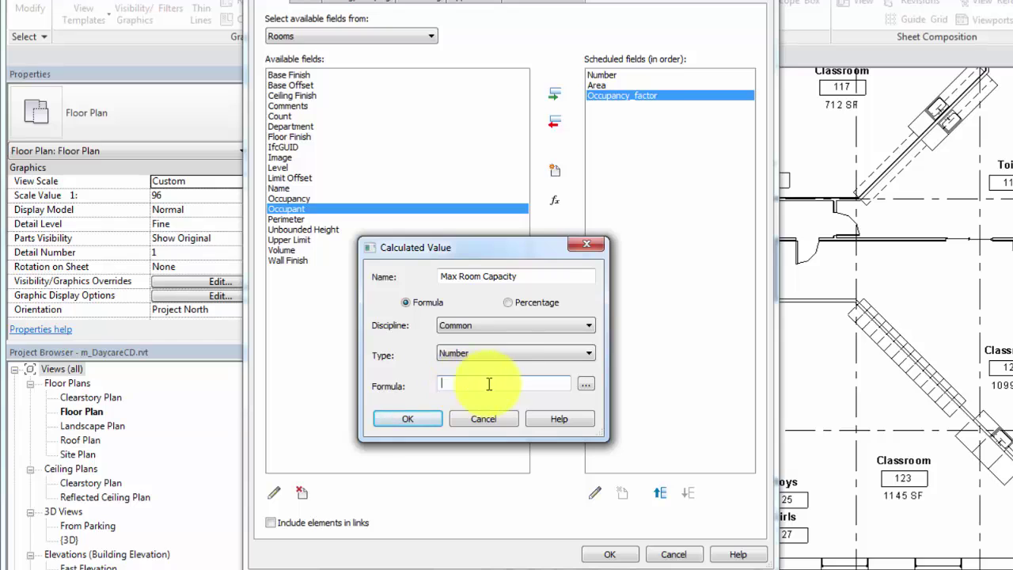
pyautogui.click(586, 385)
pyautogui.click(505, 242)
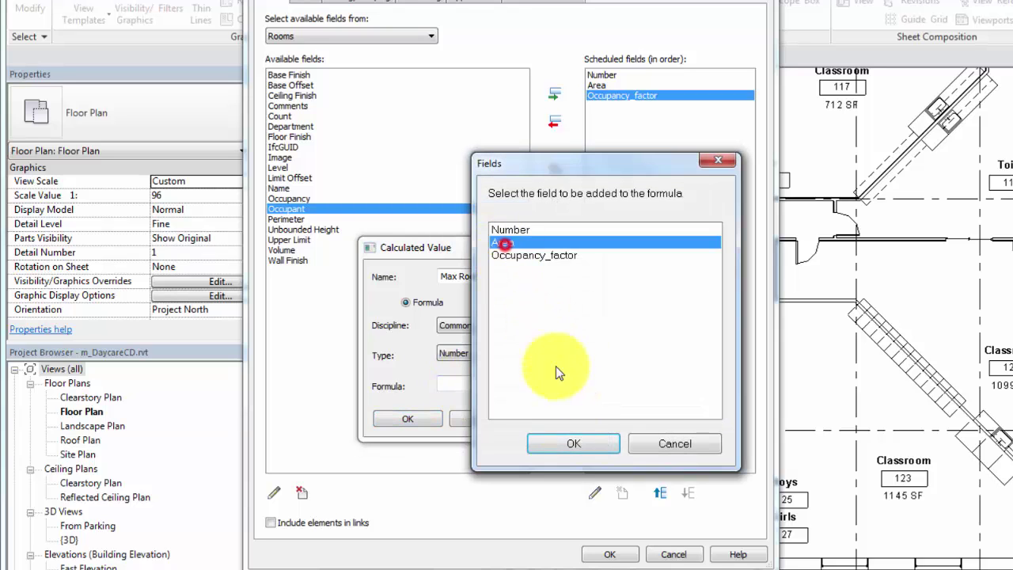
pyautogui.click(571, 443)
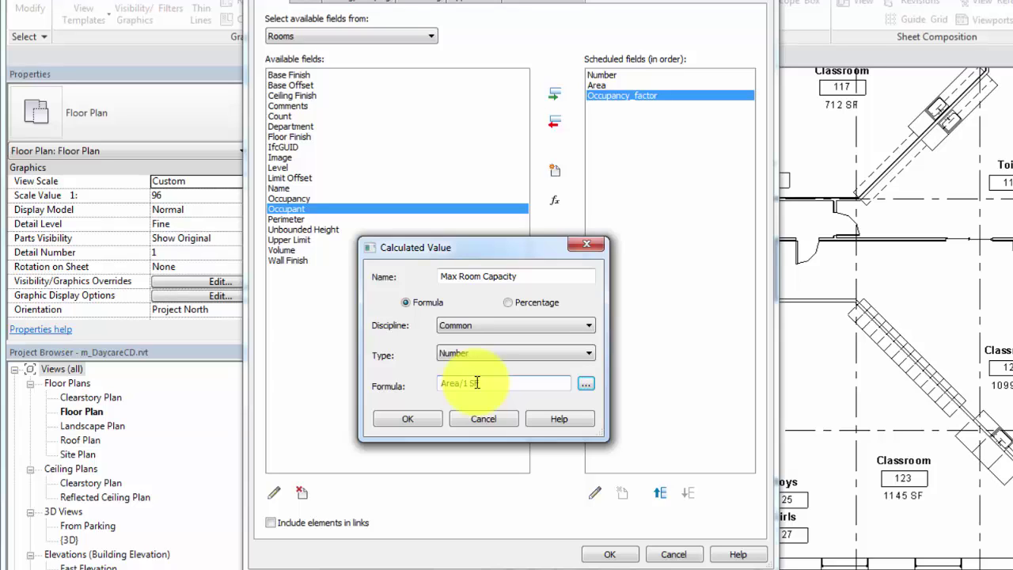
# - Enclose Area/1 SF in parentheses and divide it by the Occupancy_factor field, ending the formula with a closing parenthesis
pyautogui.click(441, 385)
pyautogui.write('(')
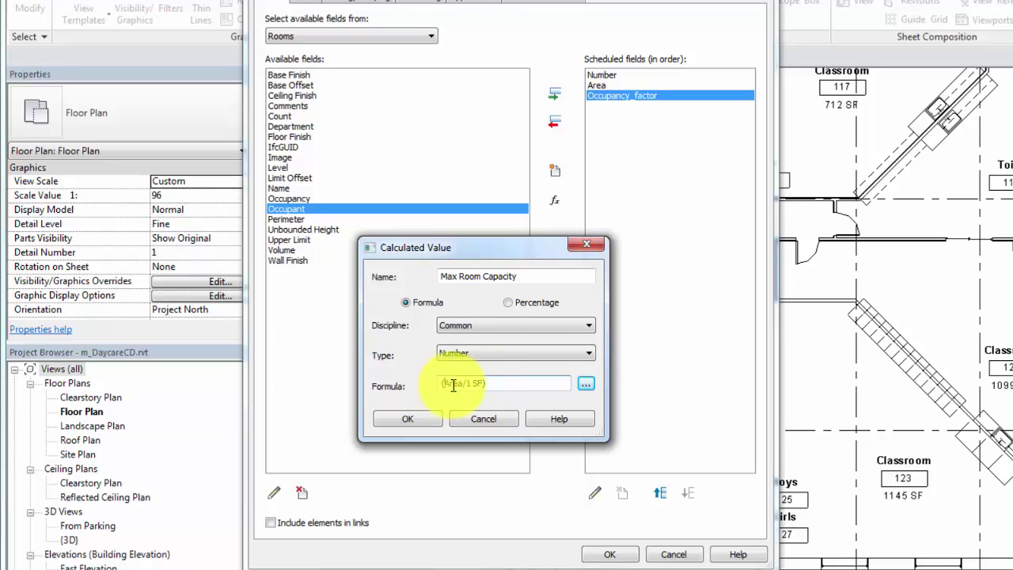
pyautogui.click(494, 385)
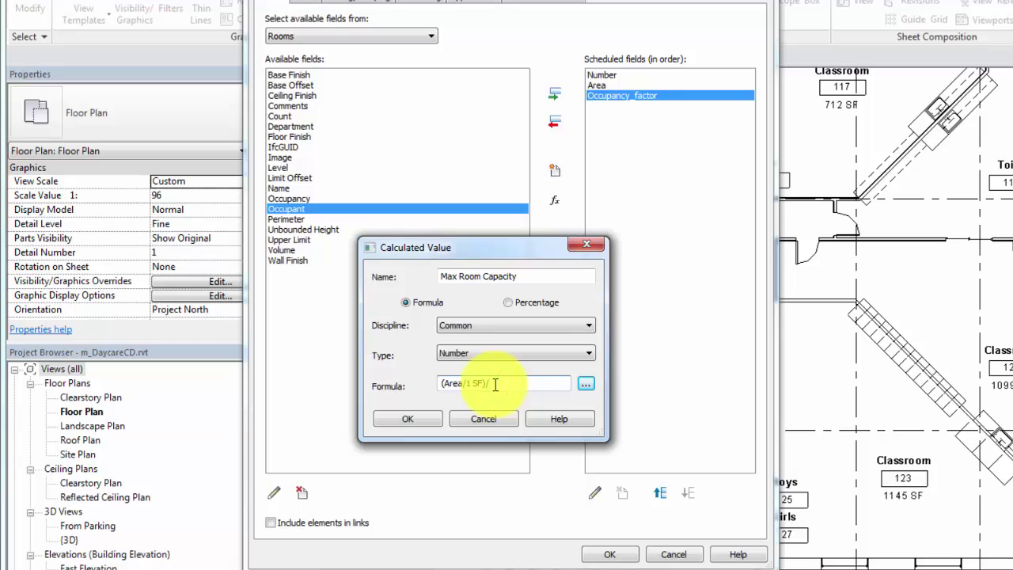
pyautogui.write('/')
pyautogui.click(586, 384)
pyautogui.click(535, 256)
pyautogui.click(567, 445)
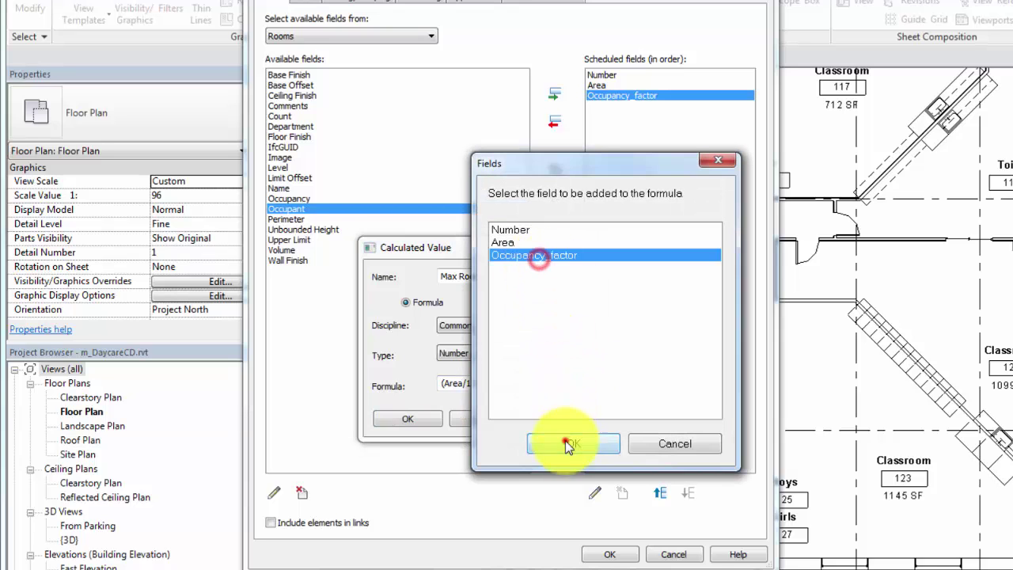
pyautogui.click(546, 385)
pyautogui.write(')/Occupancy_factor)')
# - Complete the formula as rounddown((Area/1 SF)/Occupancy_factor) and generate the schedule
pyautogui.moveTo(526, 383); pyautogui.dragTo(444, 384)
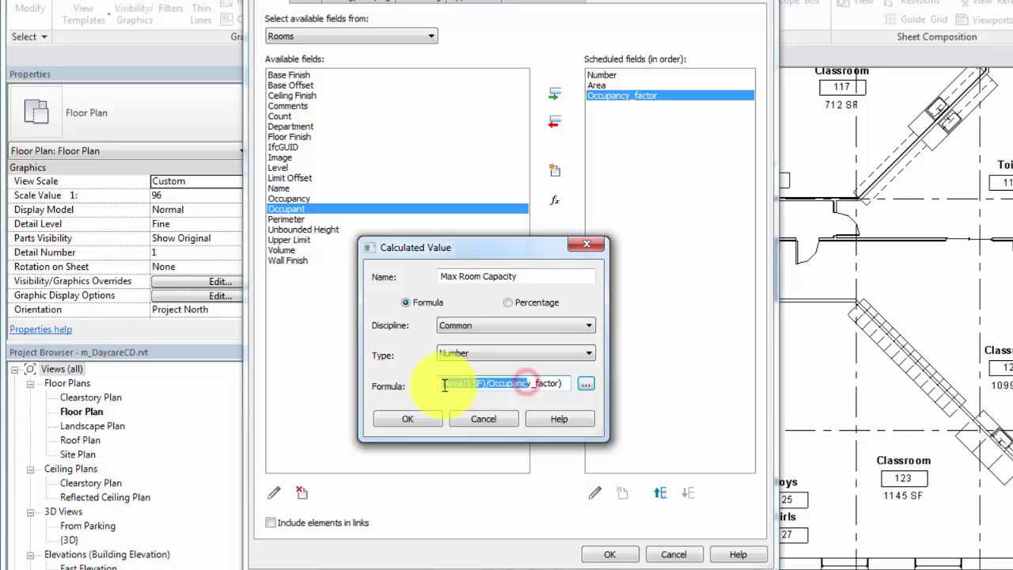
pyautogui.click(445, 385)
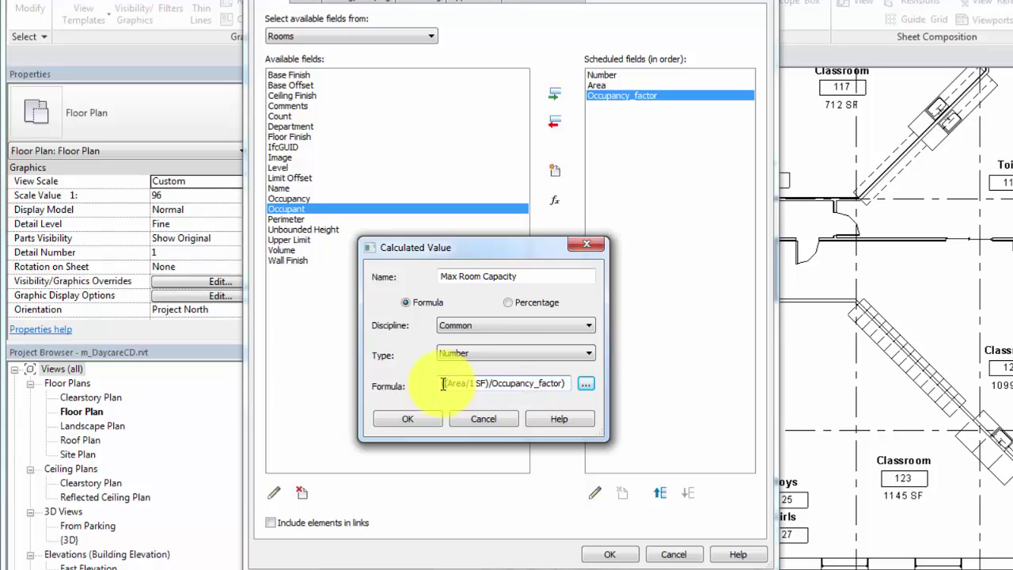
pyautogui.click(441, 384)
pyautogui.write('round(')
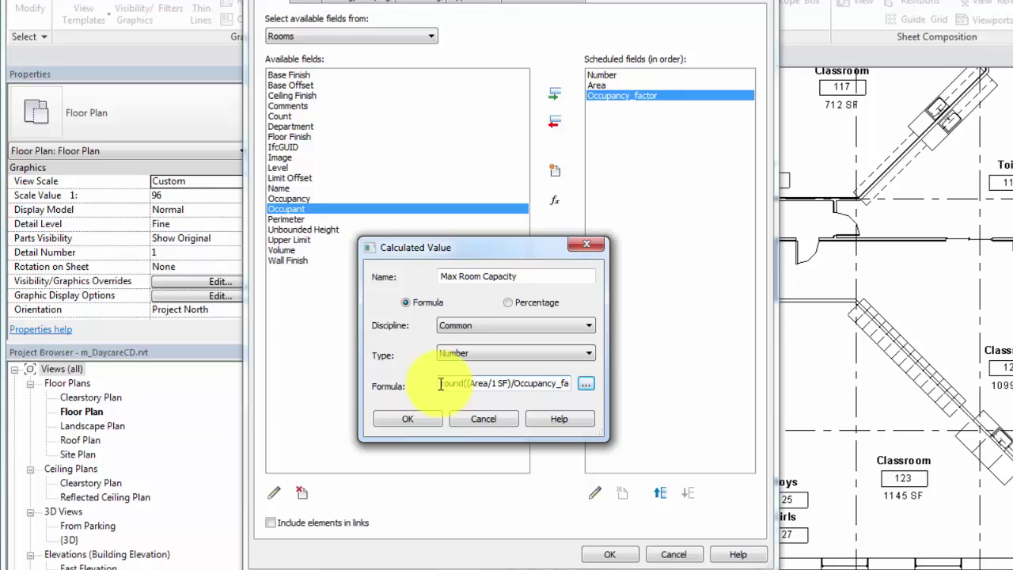
pyautogui.press('Left')
pyautogui.write('down')
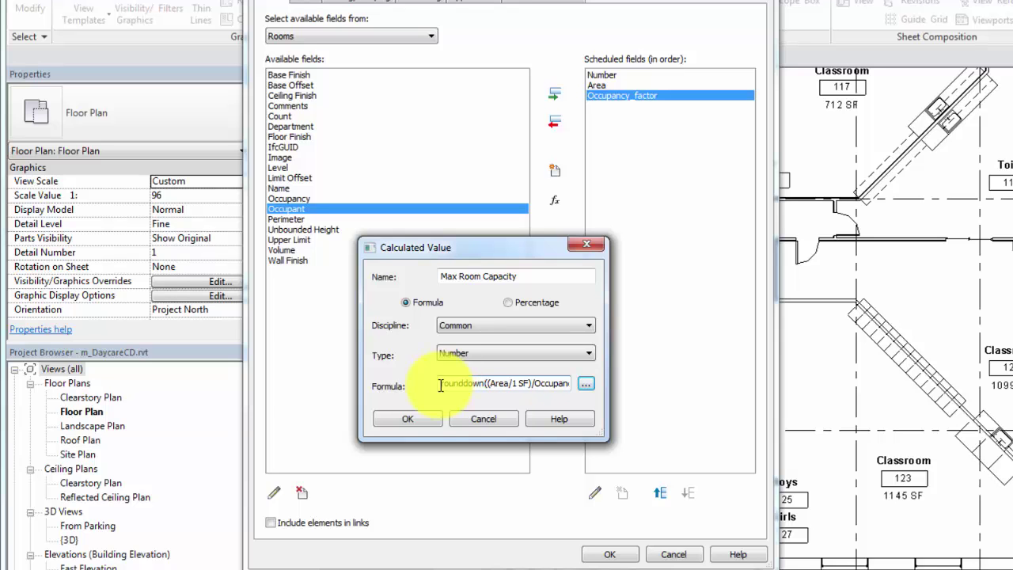
pyautogui.click(421, 416)
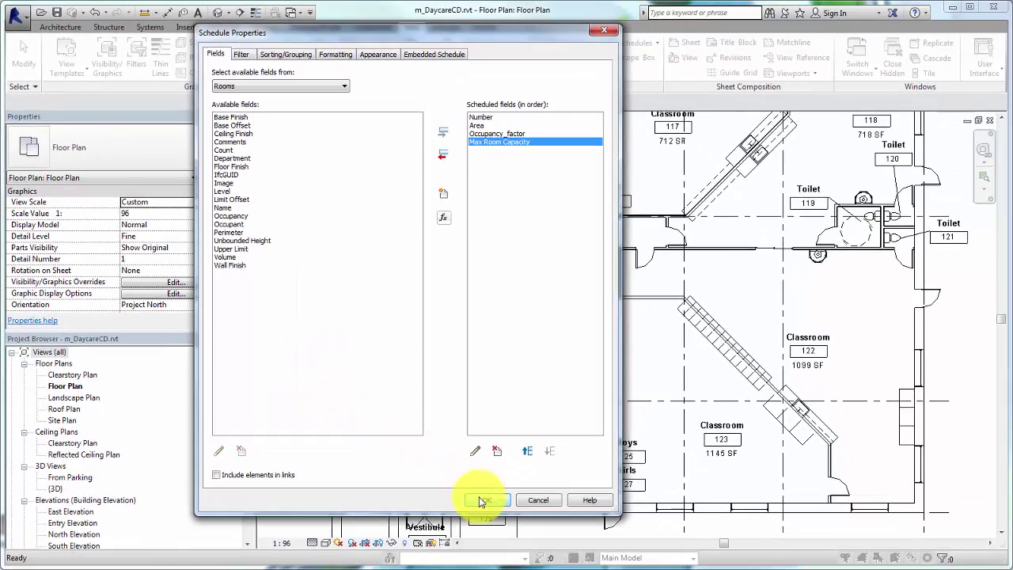
pyautogui.click(564, 534)
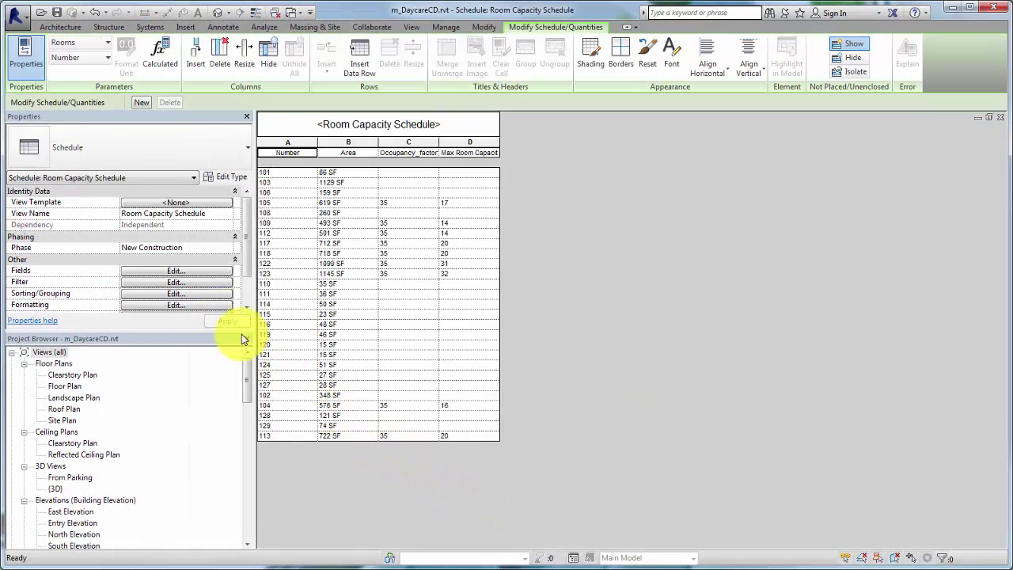
# - Filter the schedule to rooms whose Occupancy_factor equals 35
pyautogui.click(208, 282)
pyautogui.click(300, 76)
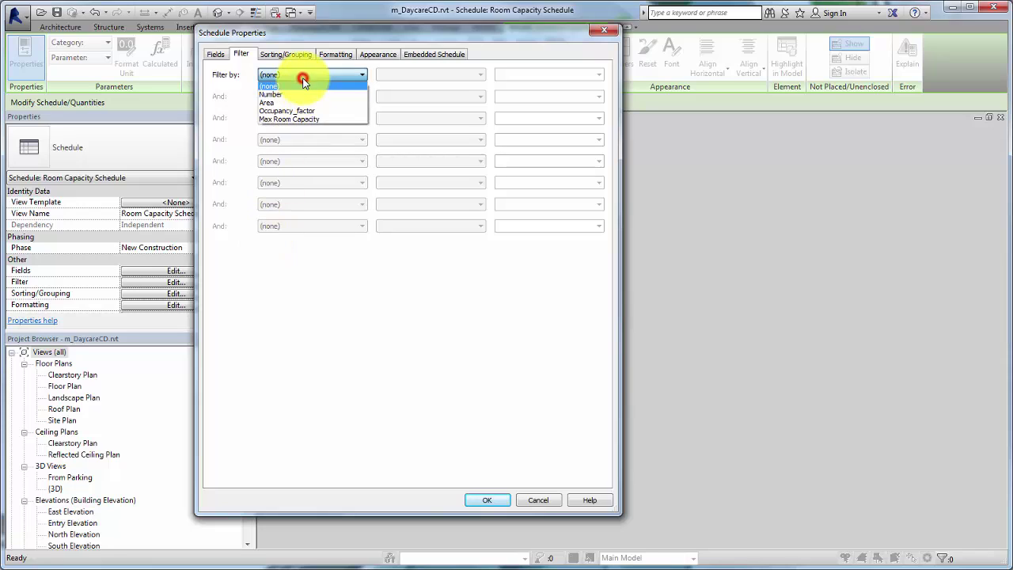
pyautogui.click(298, 108)
pyautogui.click(380, 77)
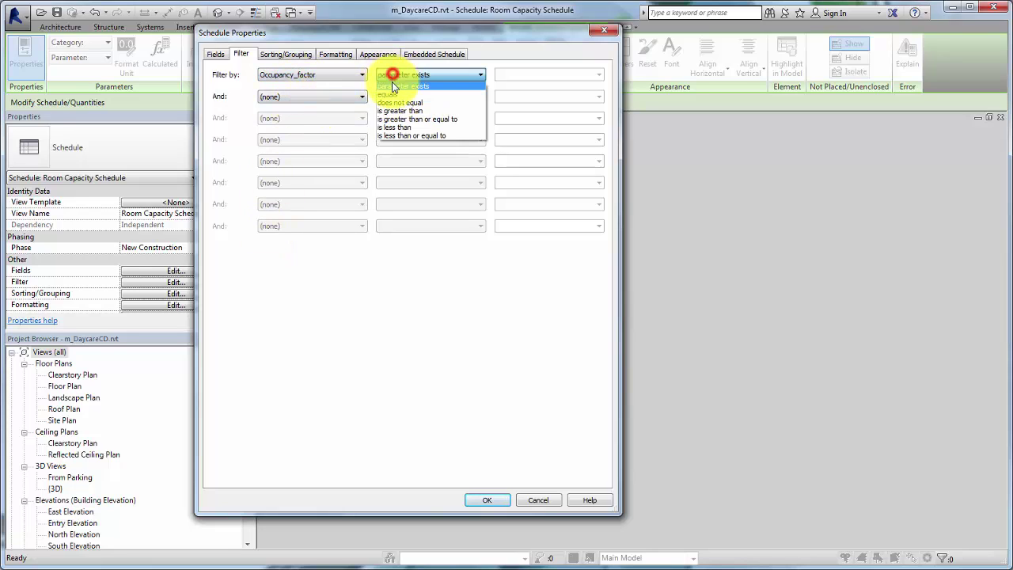
pyautogui.click(390, 92)
pyautogui.click(516, 74)
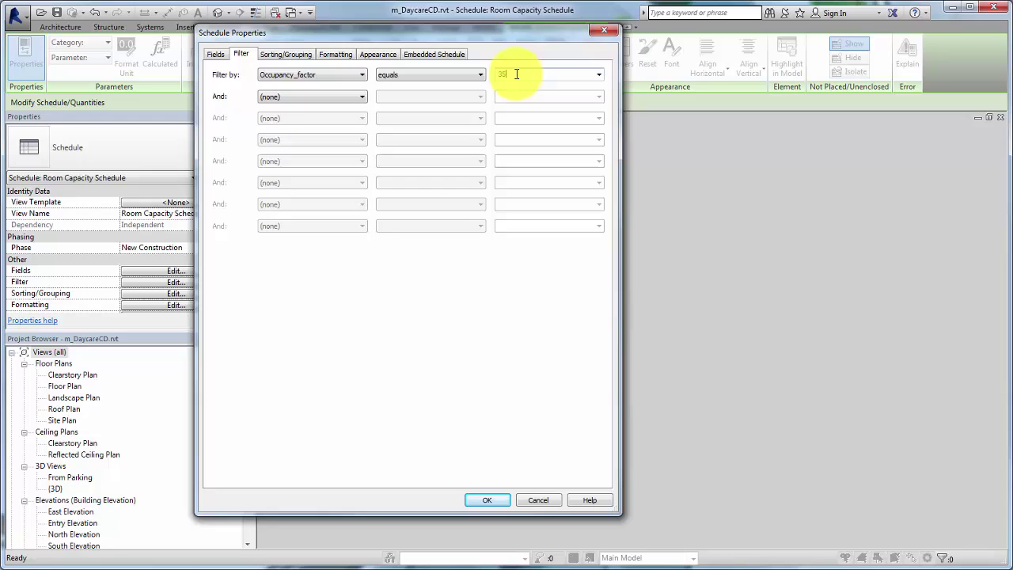
# - Turn on grand totals showing title and totals, with the custom title Total Capacity
pyautogui.click(287, 53)
pyautogui.click(218, 229)
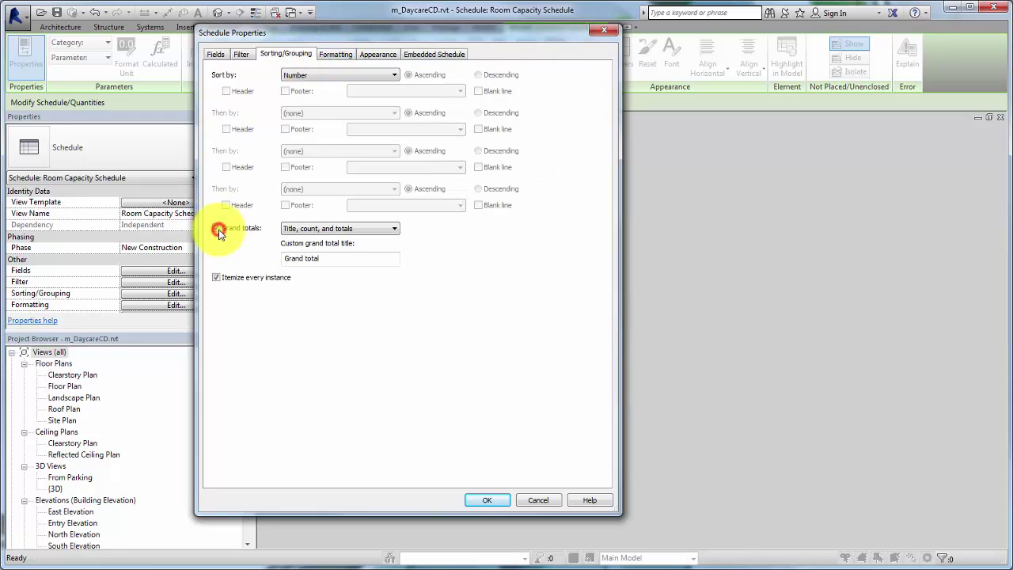
pyautogui.click(285, 229)
pyautogui.click(308, 248)
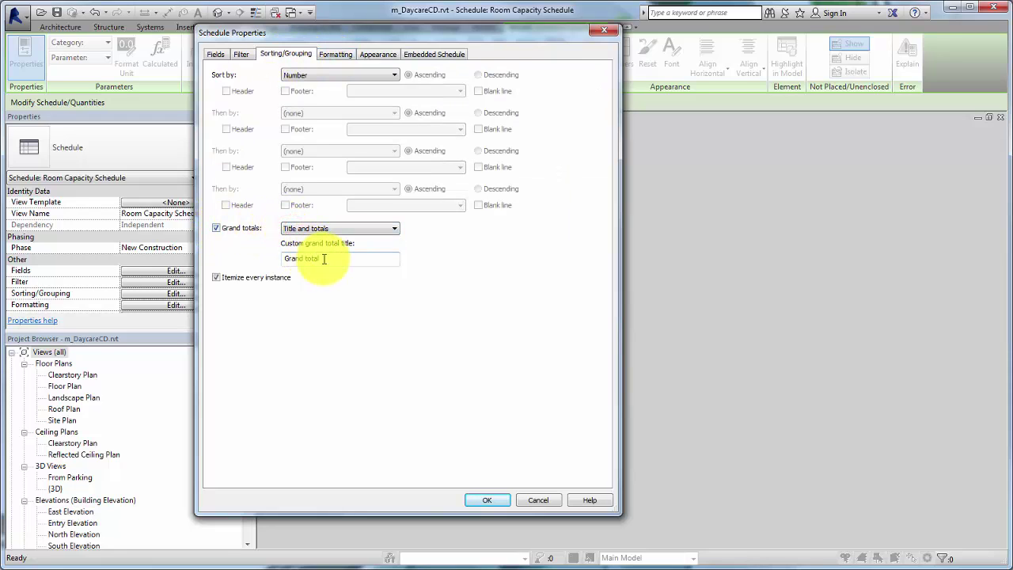
pyautogui.moveTo(324, 259); pyautogui.dragTo(284, 259)
pyautogui.write('Total Capacity')
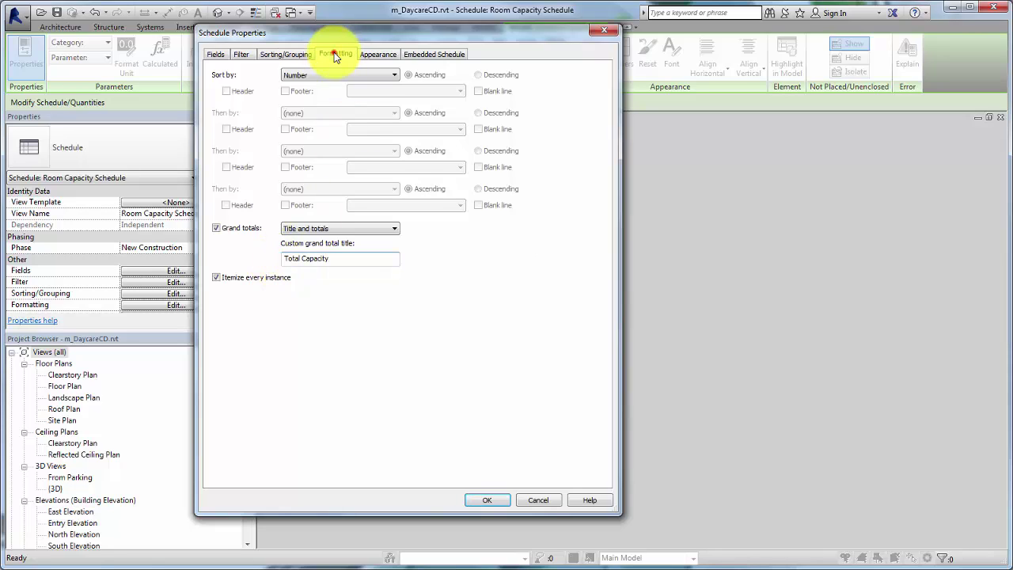
# - Enable total calculation for the Max Room Capacity field and apply the schedule properties
pyautogui.click(334, 53)
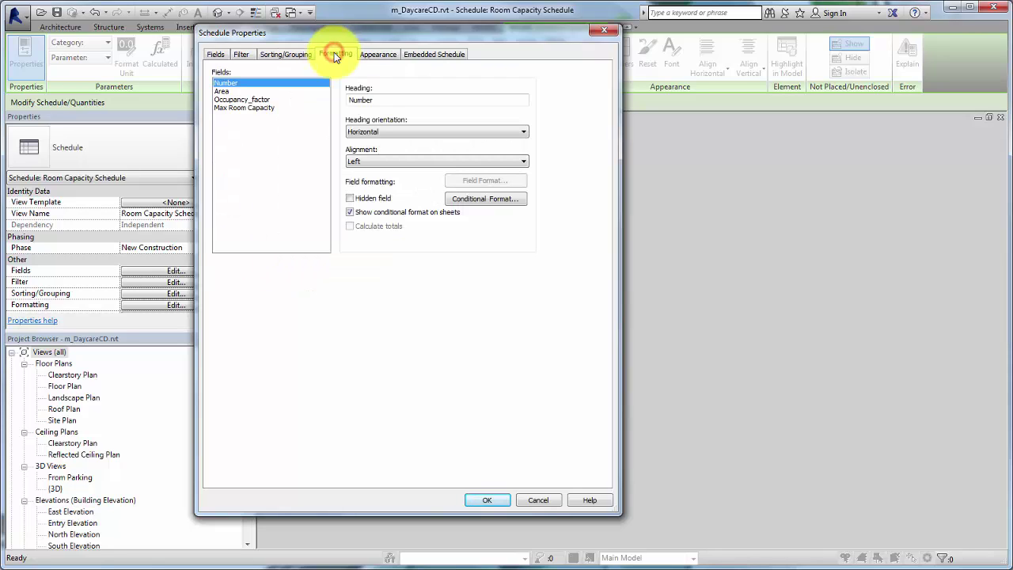
pyautogui.click(262, 108)
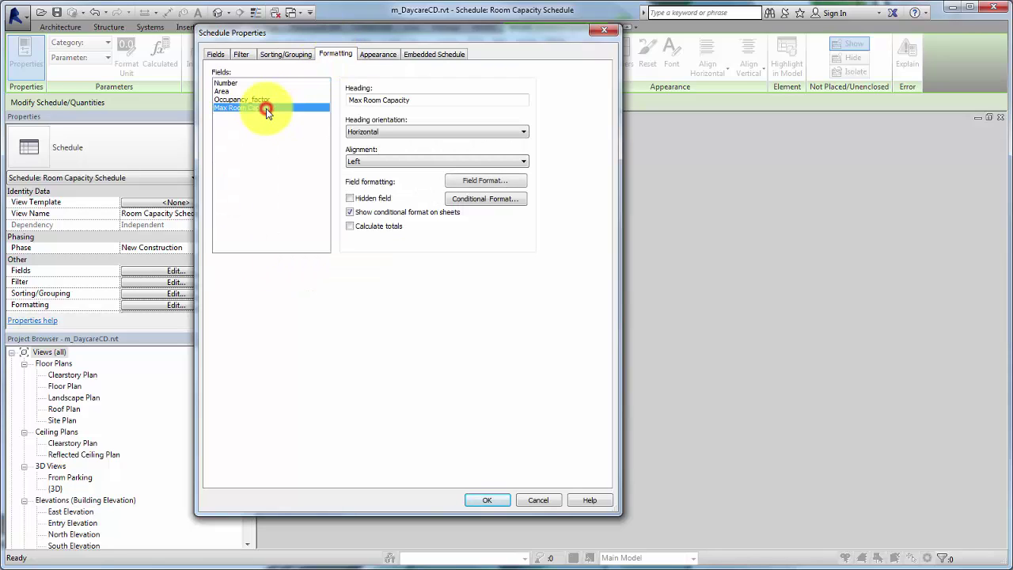
pyautogui.click(351, 227)
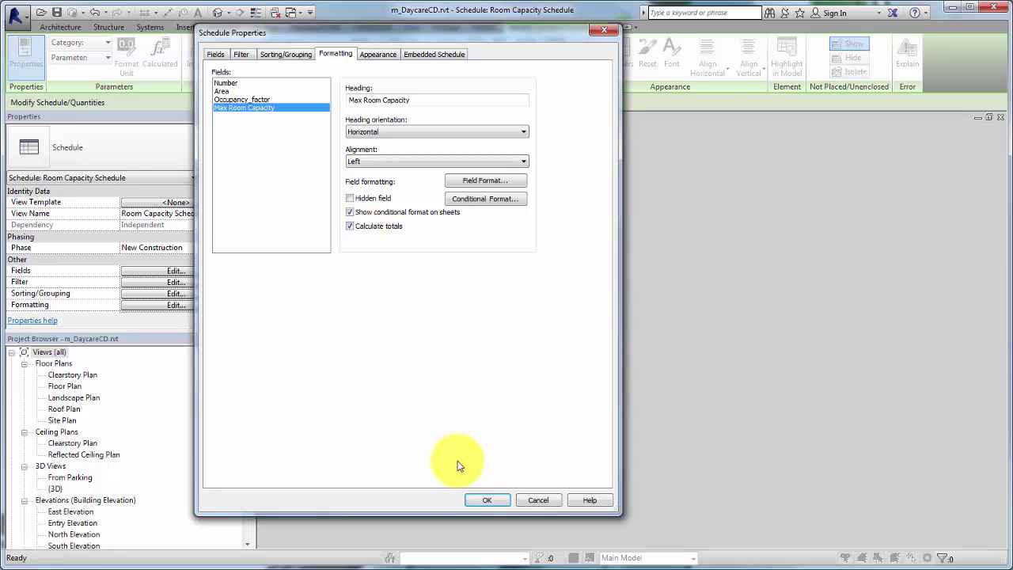
pyautogui.click(485, 499)
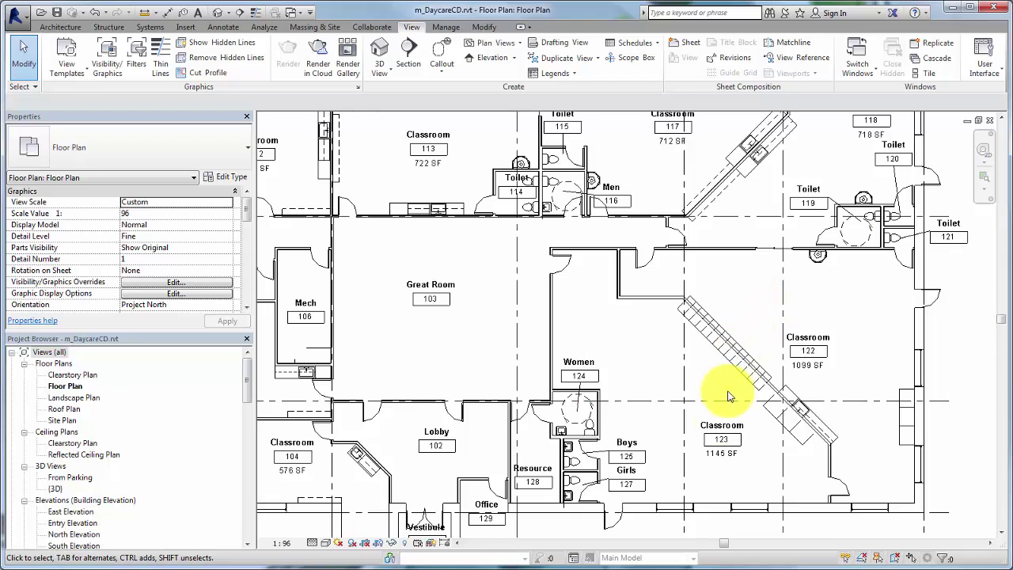
# - Open the room tag family of Classroom 123 for editing and place a new label below the area label
pyautogui.click(716, 449)
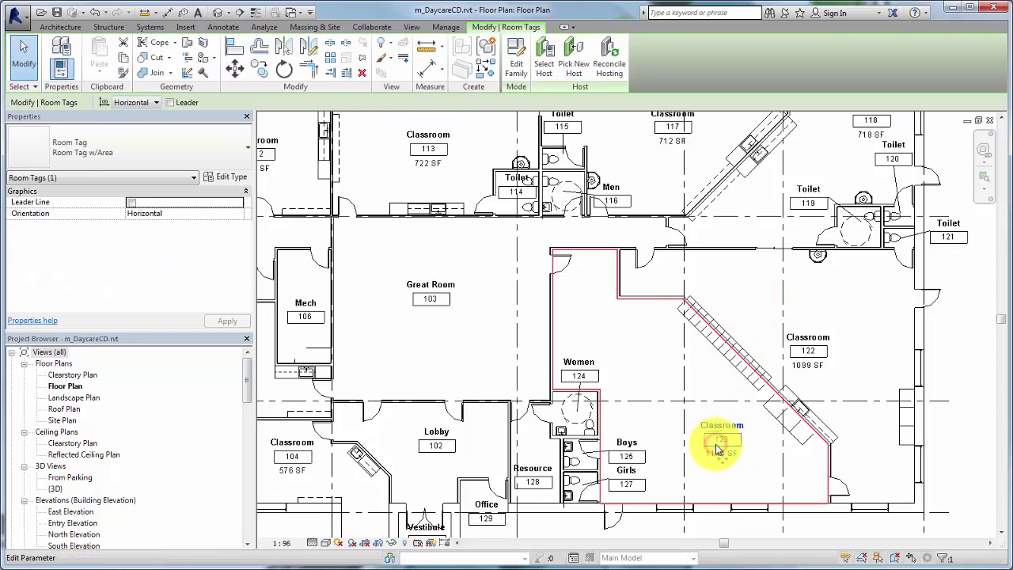
pyautogui.click(513, 70)
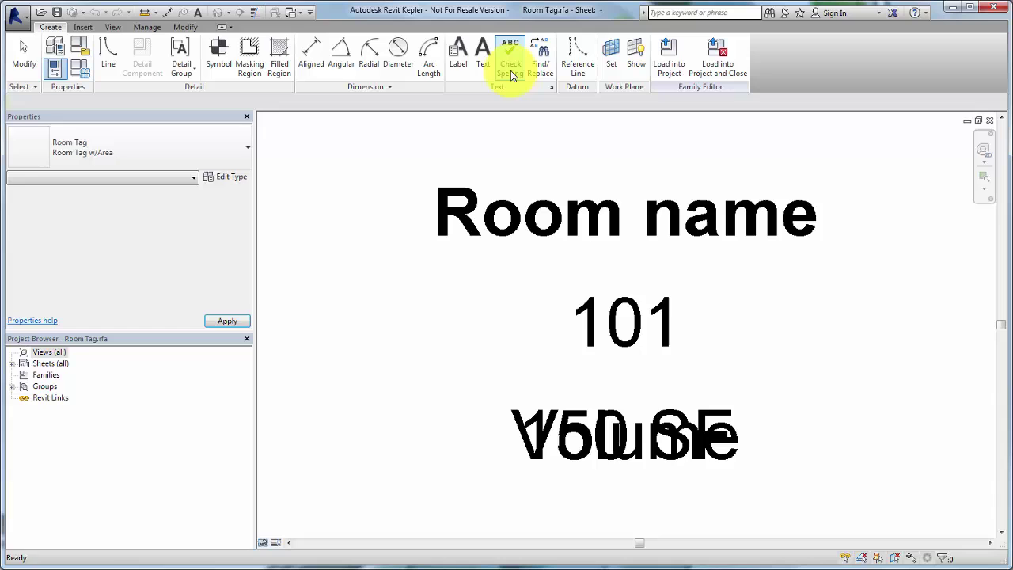
pyautogui.scroll(-3, 766, 363)
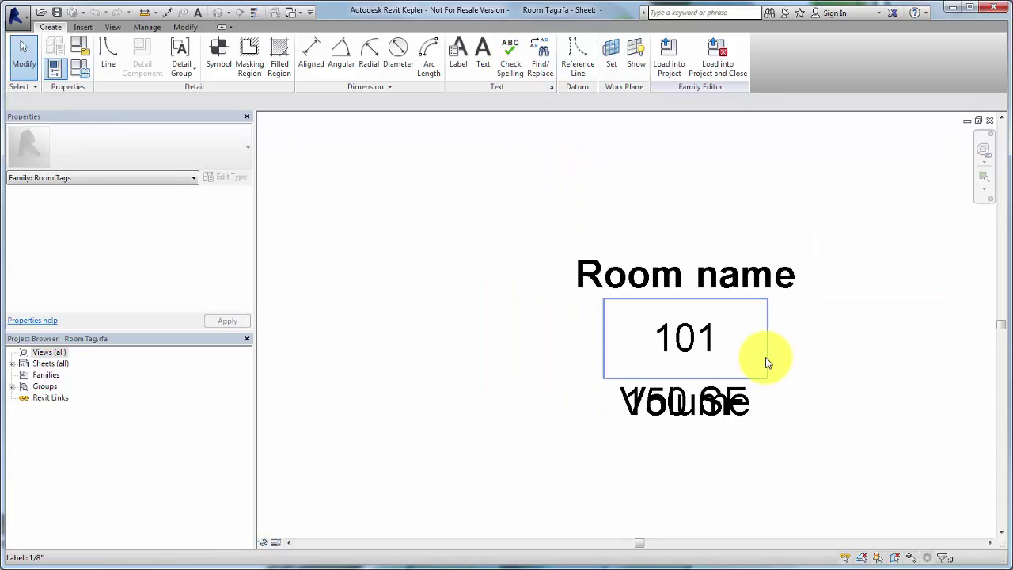
pyautogui.click(458, 62)
pyautogui.click(588, 472)
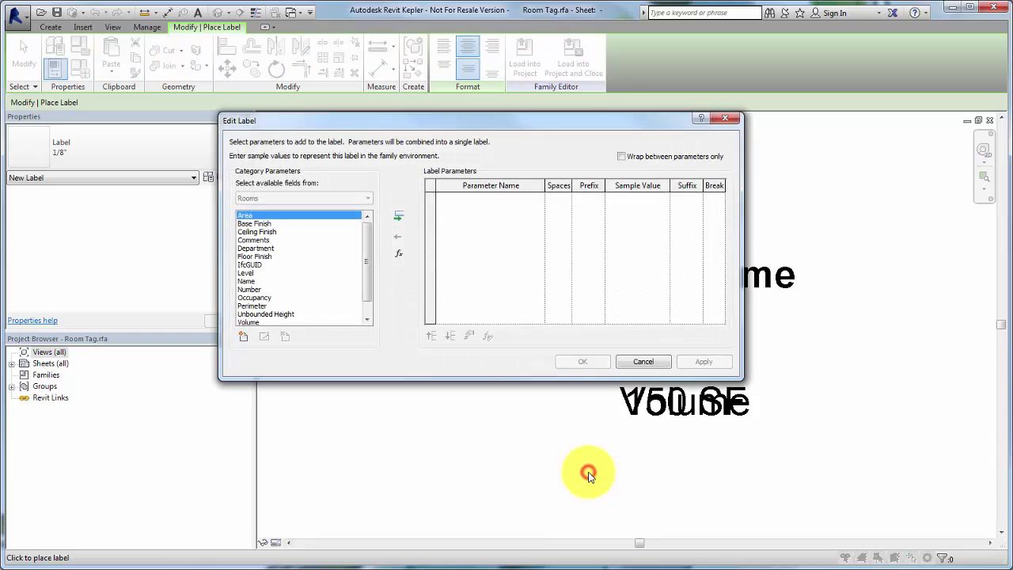
# - Add the shared parameter Occupancy_factor from the For Rooms group to the label's available fields
pyautogui.click(244, 339)
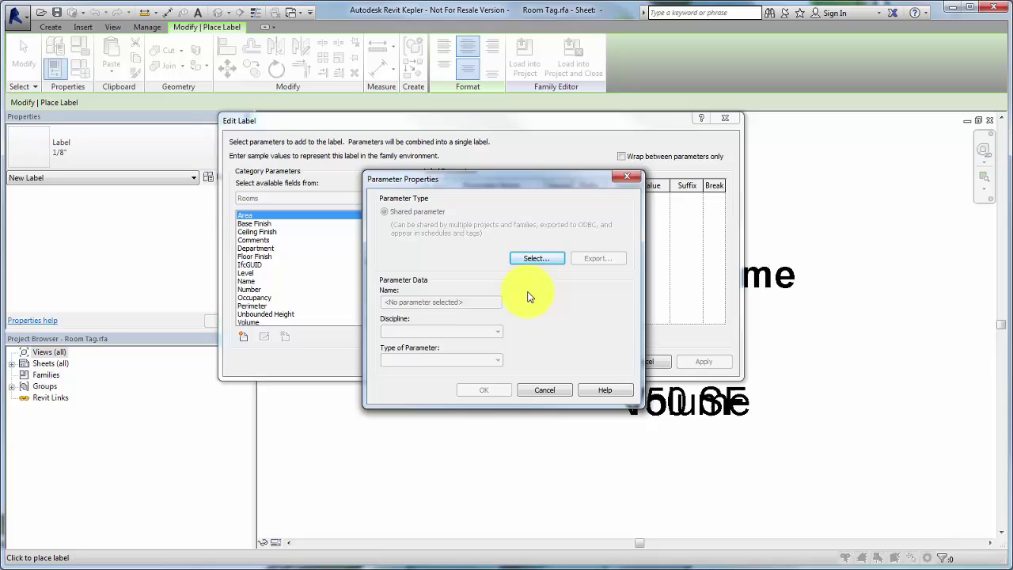
pyautogui.click(535, 259)
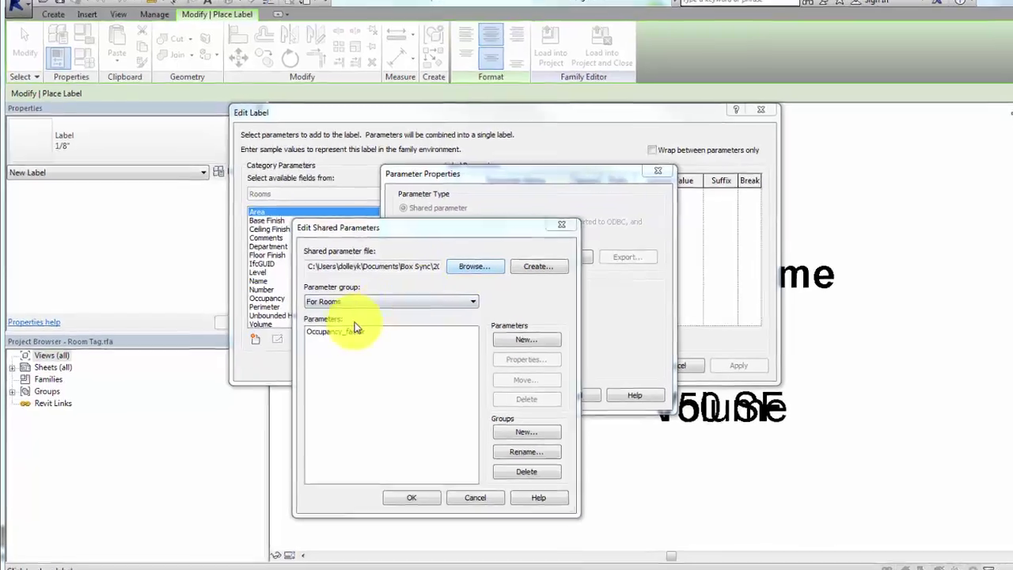
pyautogui.click(323, 330)
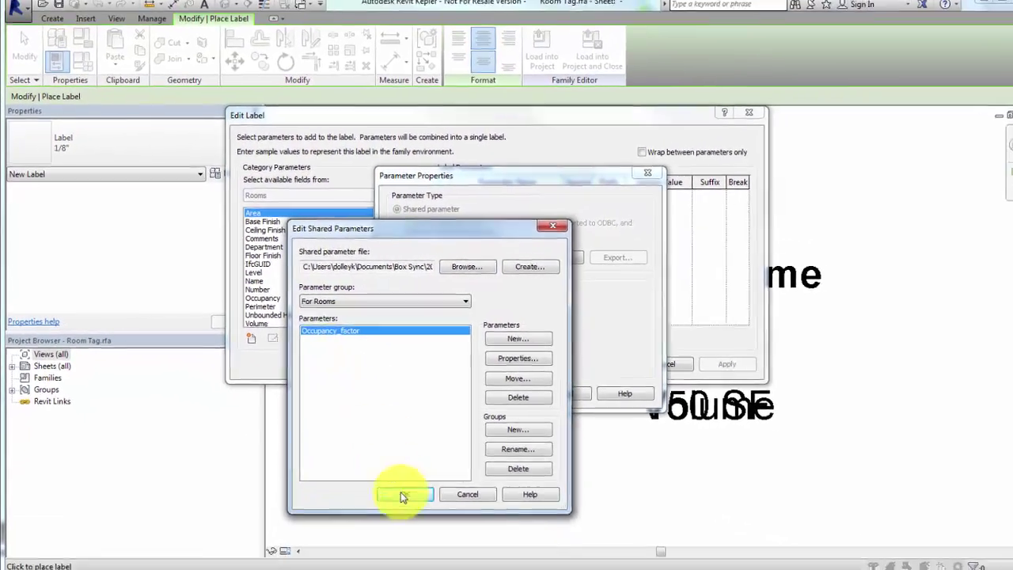
pyautogui.click(487, 538)
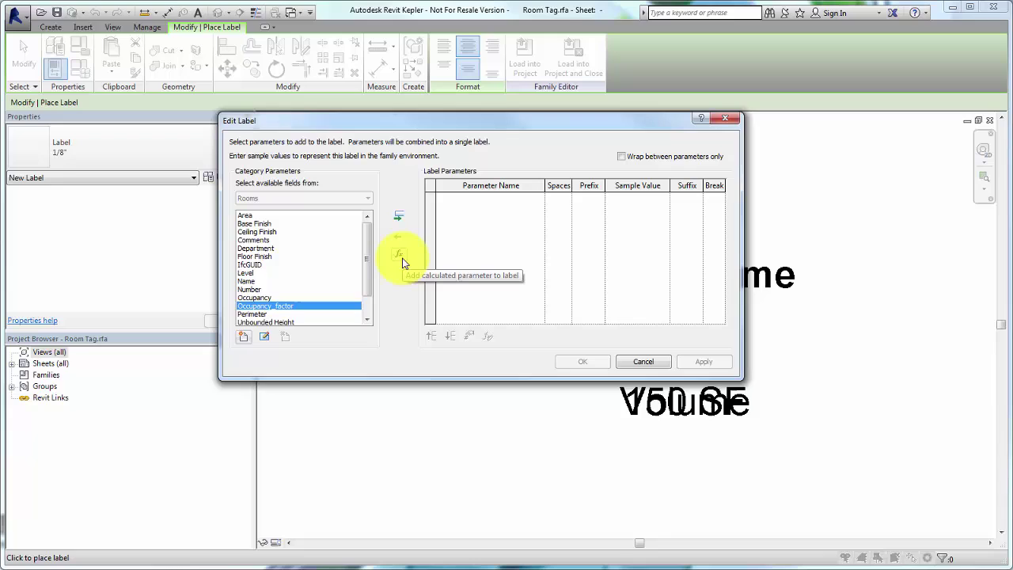
# - Add a calculated parameter named Max Room Capacity to the label with the formula rounddown((Area/1SF)/Occupancy_factor)
pyautogui.click(400, 257)
pyautogui.click(450, 297)
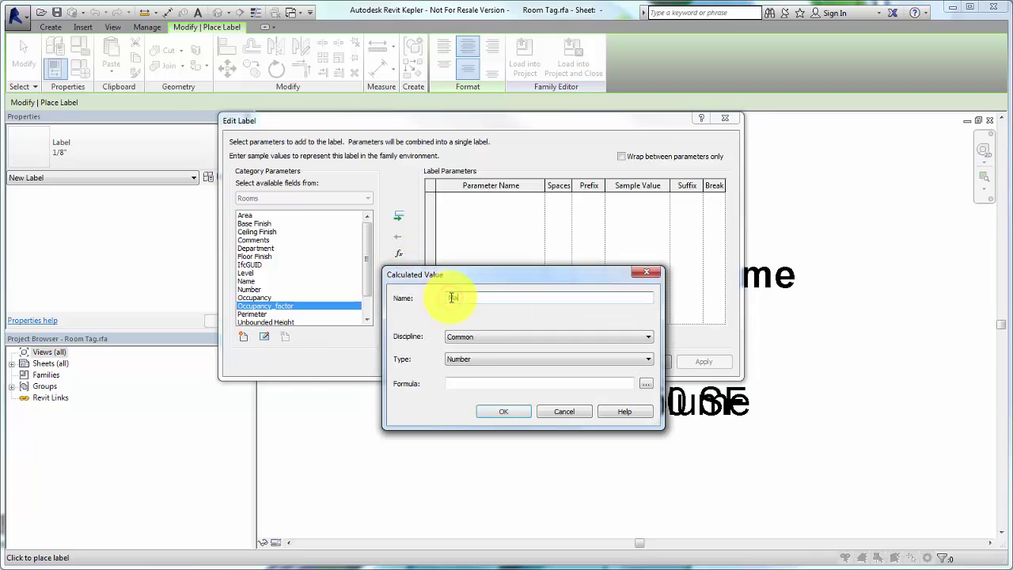
pyautogui.write('Max Room Capacity')
pyautogui.press('Tab')
pyautogui.press('Tab')
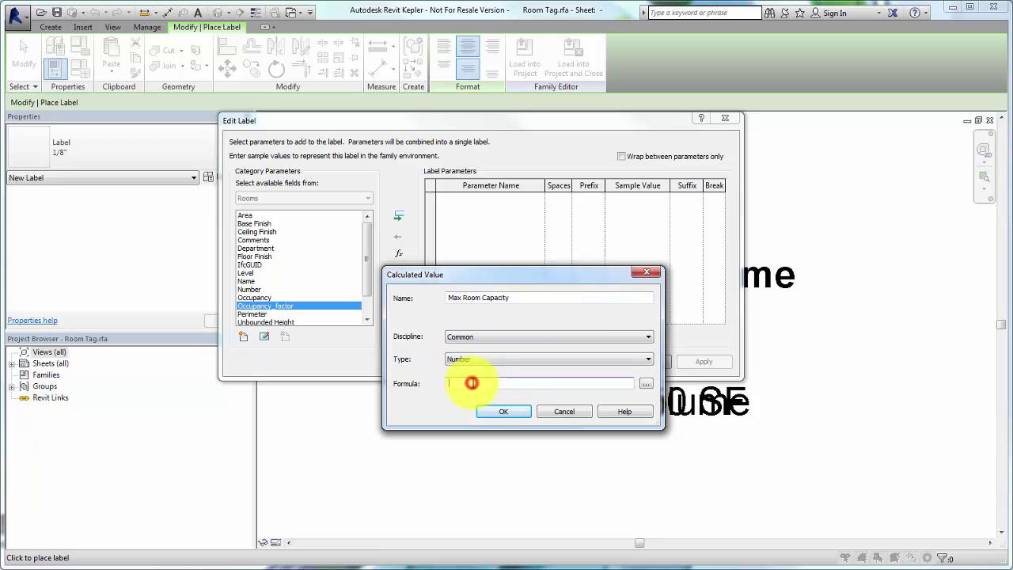
pyautogui.click(472, 383)
pyautogui.write('rounddown((Area/1SF)/Occupancy_factor)')
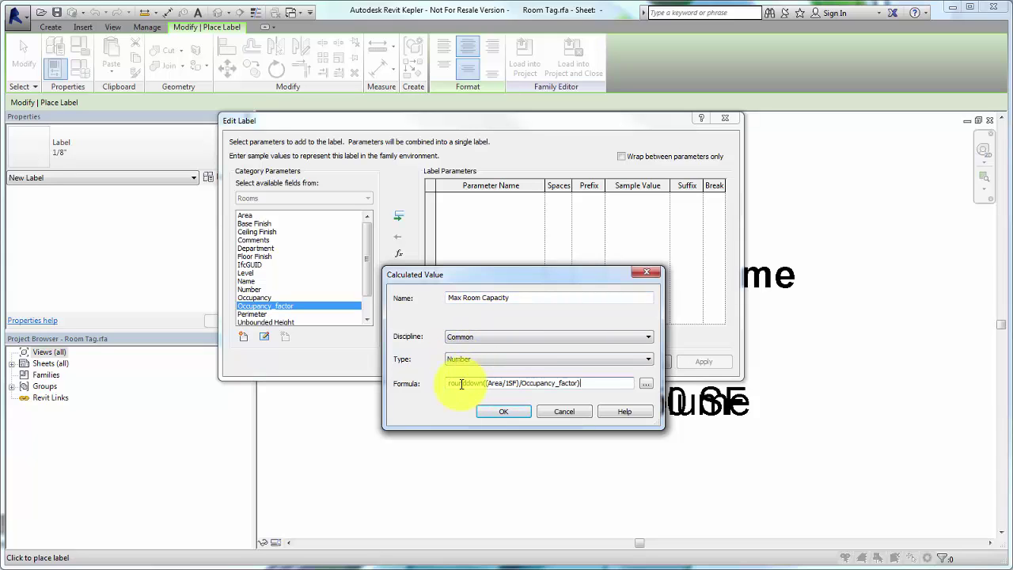
pyautogui.click(501, 412)
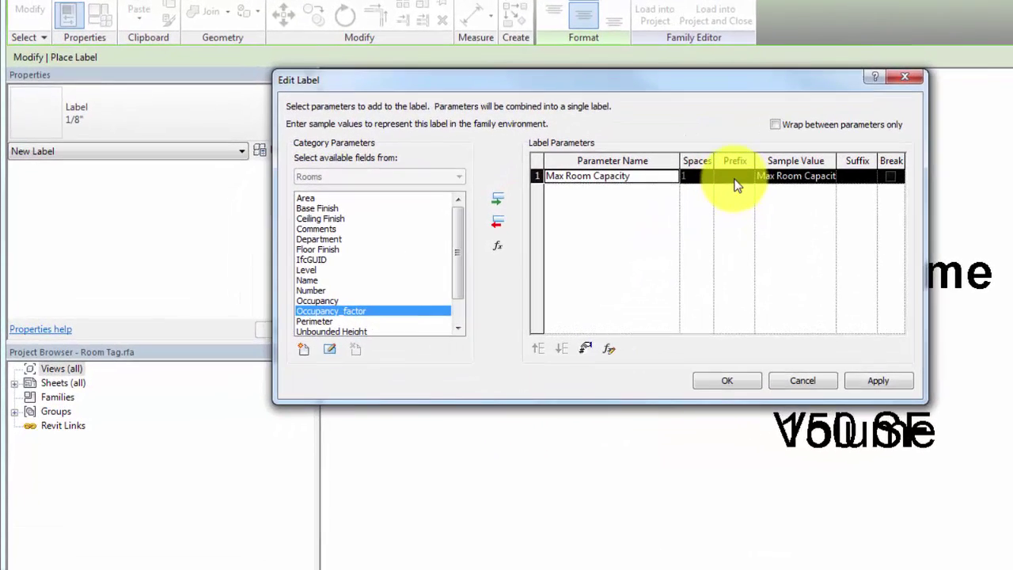
# - Give the Max Room Capacity label parameter the prefix Max and the suffix Children, and finish the label
pyautogui.click(734, 182)
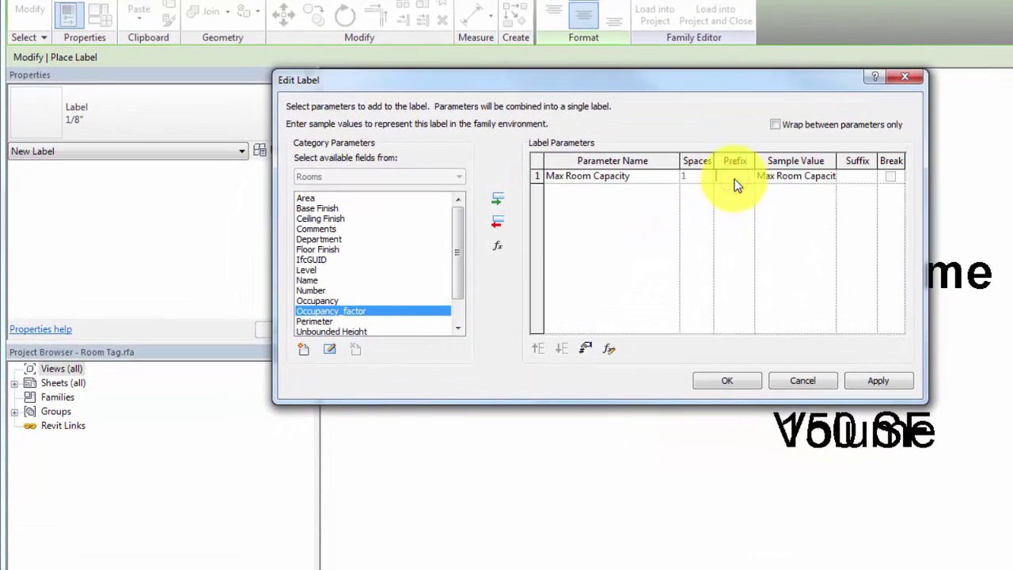
pyautogui.write('Max')
pyautogui.click(849, 181)
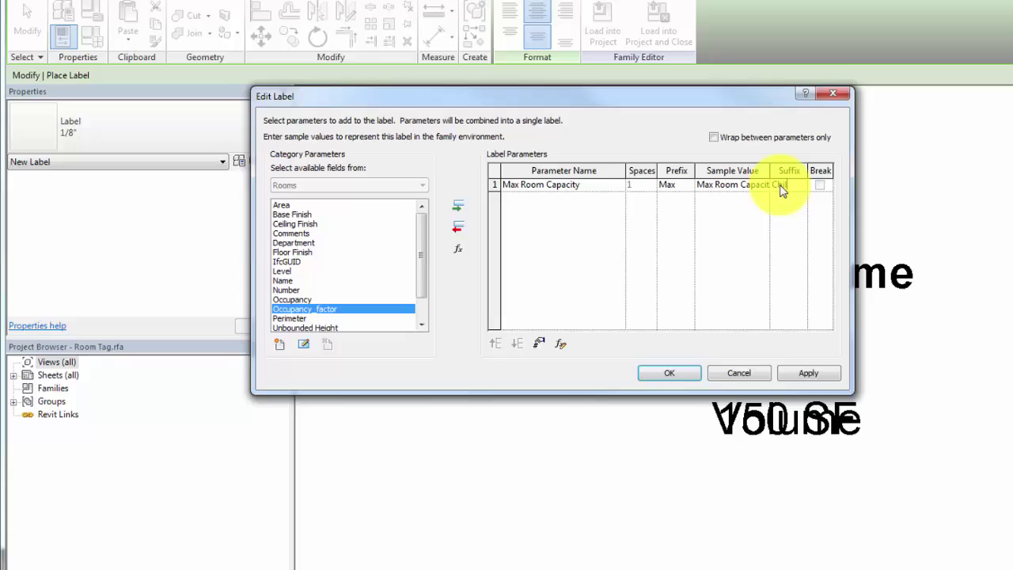
pyautogui.write('Children')
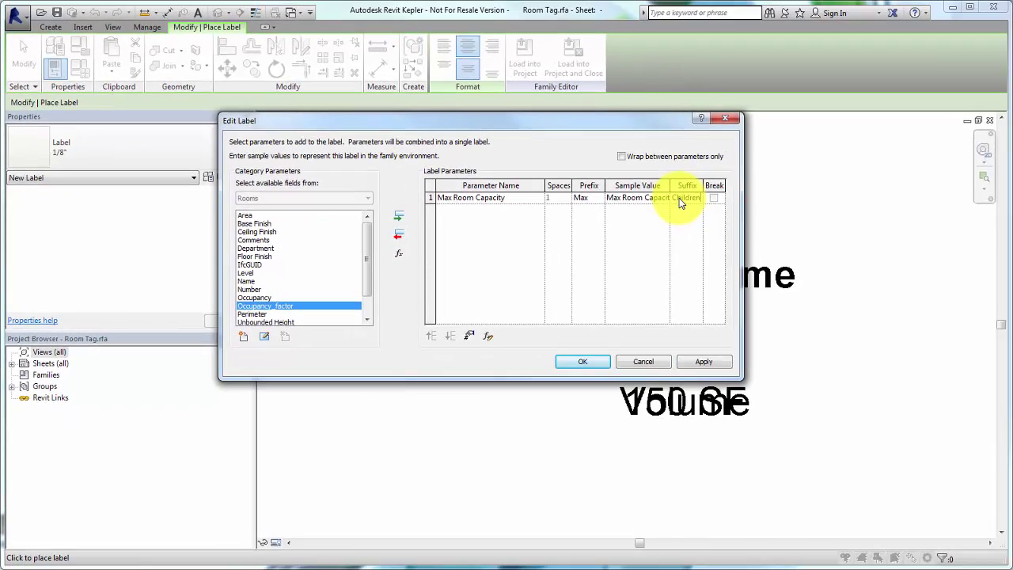
pyautogui.click(583, 361)
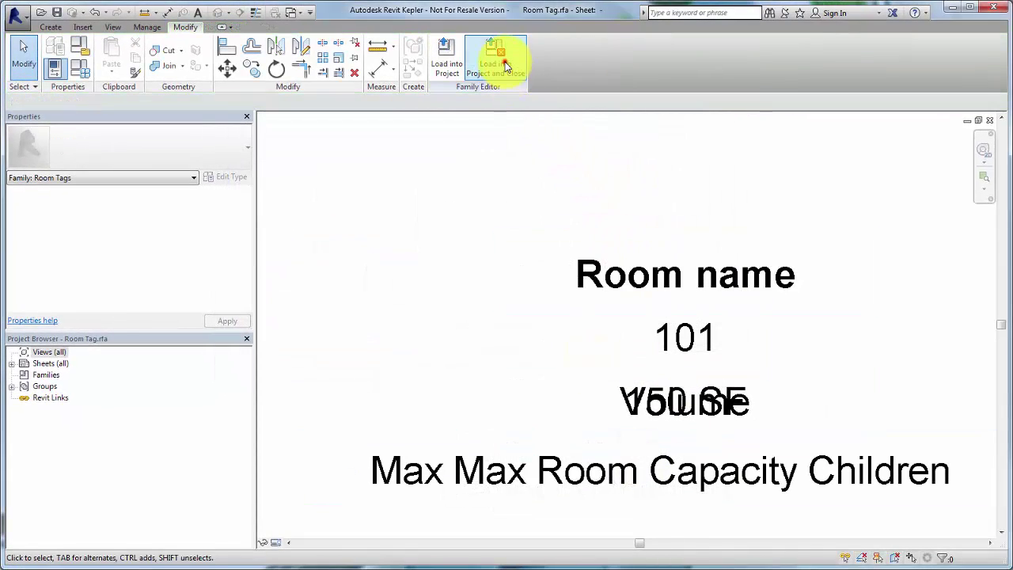
# - Load the room tag family into the project and close it, overwriting the existing version and its parameter values
pyautogui.click(503, 64)
pyautogui.click(518, 321)
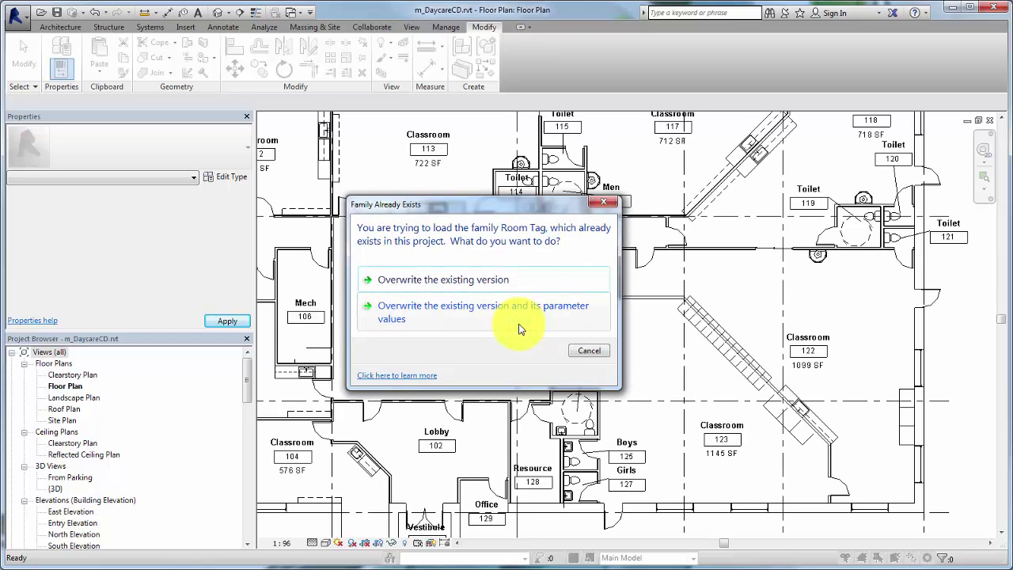
pyautogui.click(520, 328)
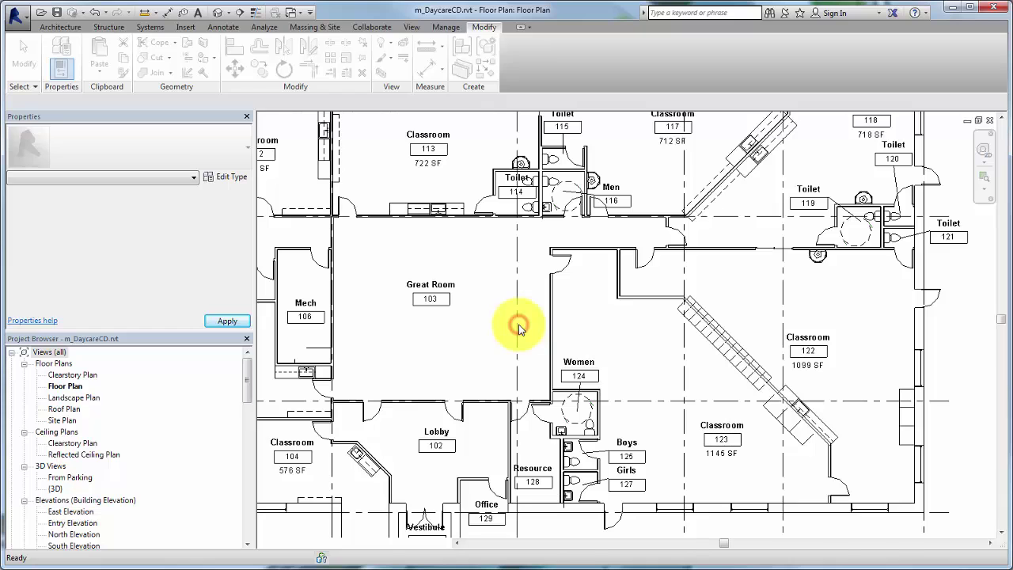
# - Move the short vertical partition of Classroom 123 to about 2350 mm from the Great Room wall, and shift the adjoining horizontal partition downward
pyautogui.click(618, 277)
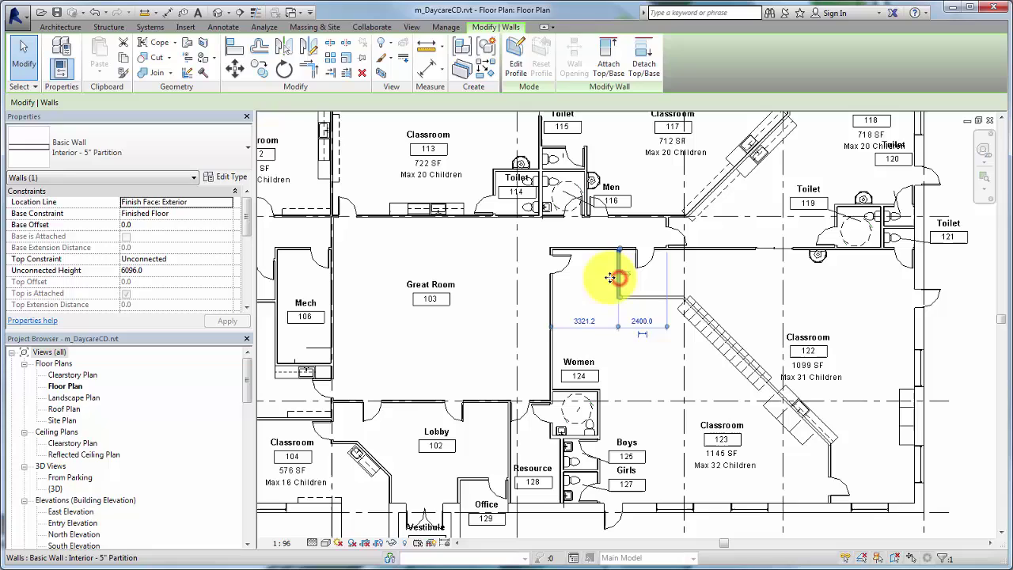
pyautogui.moveTo(610, 277); pyautogui.dragTo(599, 279)
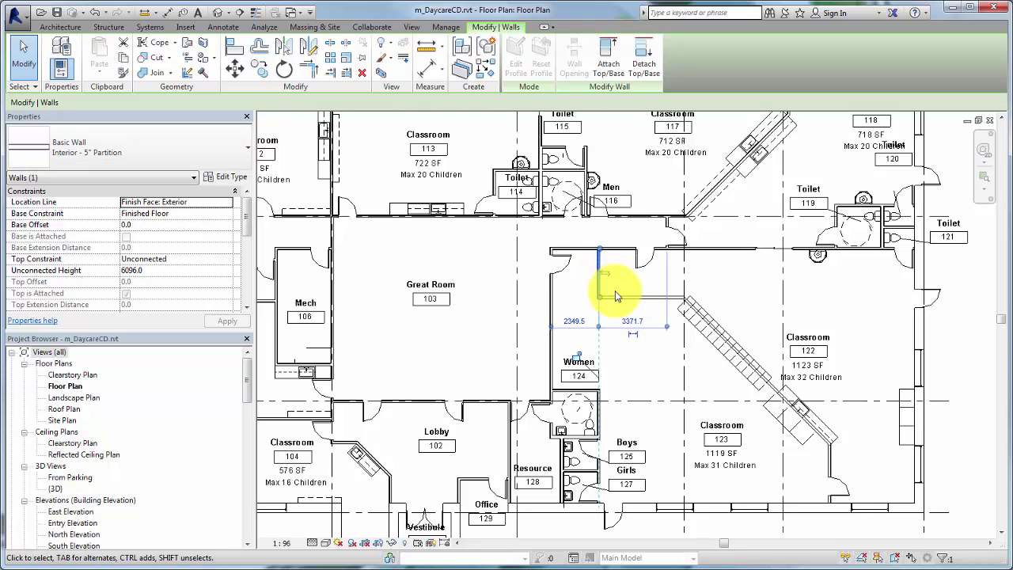
pyautogui.click(673, 297)
pyautogui.moveTo(673, 296); pyautogui.dragTo(649, 311)
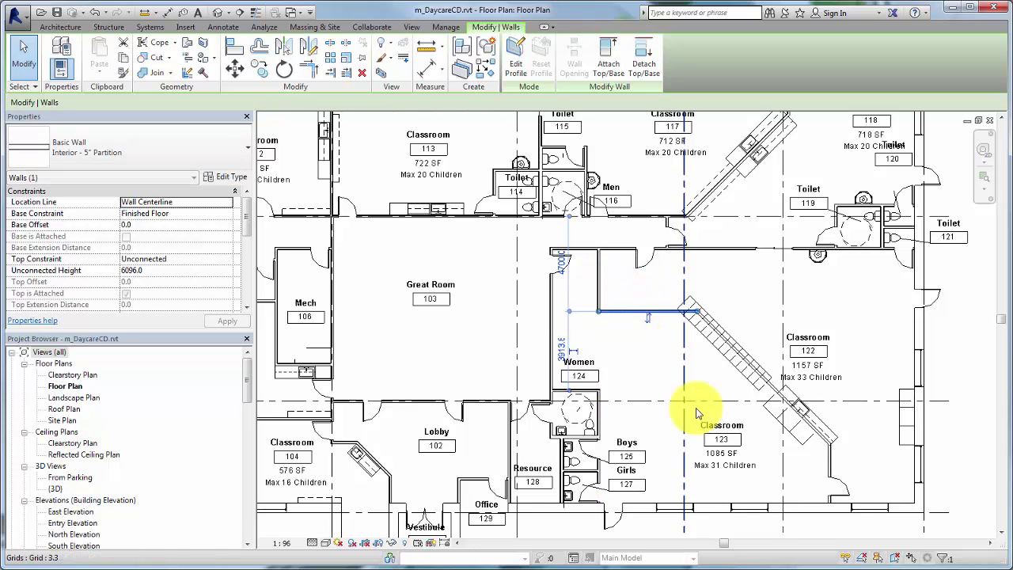
# - Move the diagonal wall between classrooms 122 and 123 toward Classroom 122 and clear the selection
pyautogui.click(776, 388)
pyautogui.moveTo(776, 389); pyautogui.dragTo(779, 379)
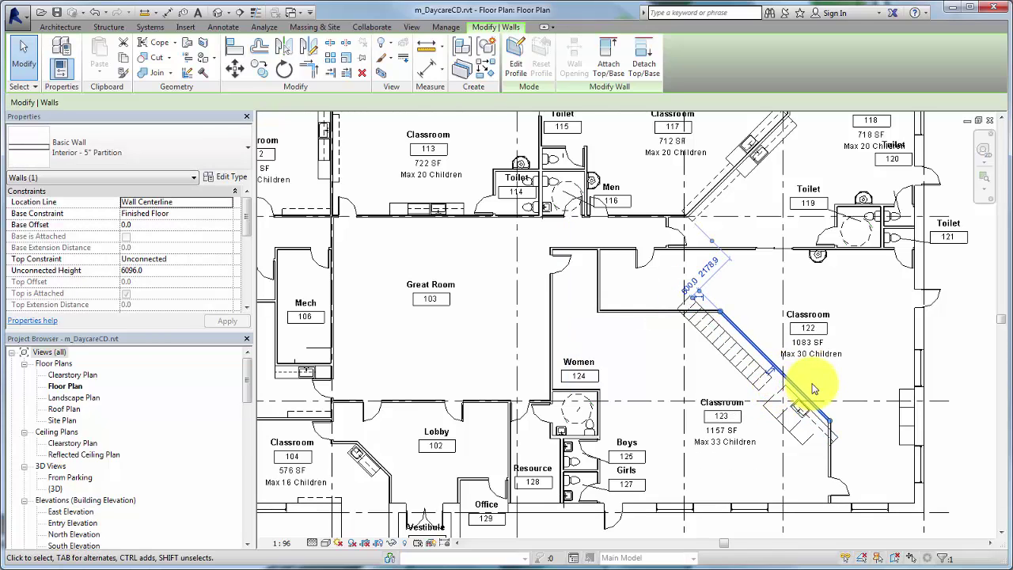
pyautogui.click(808, 384)
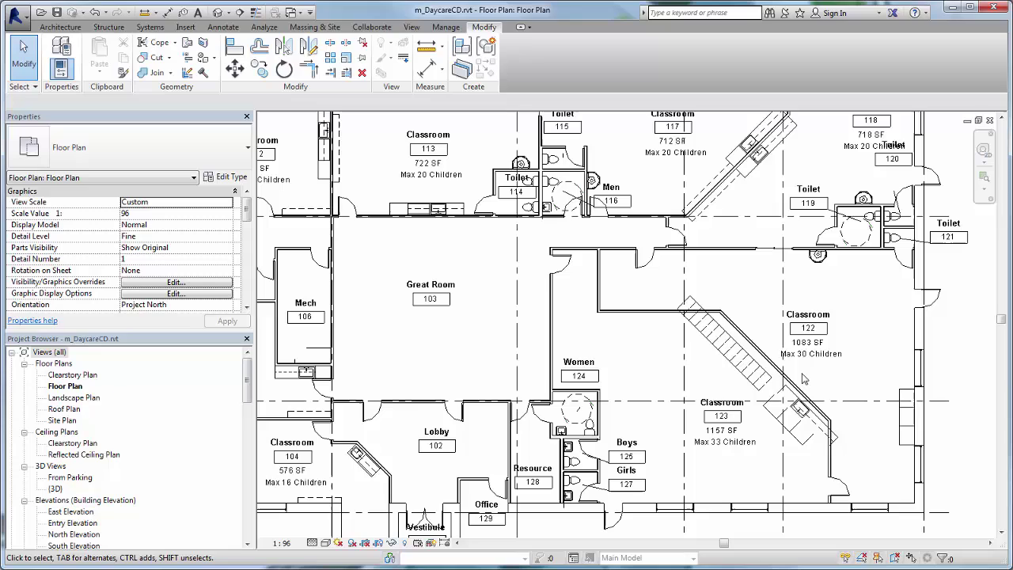